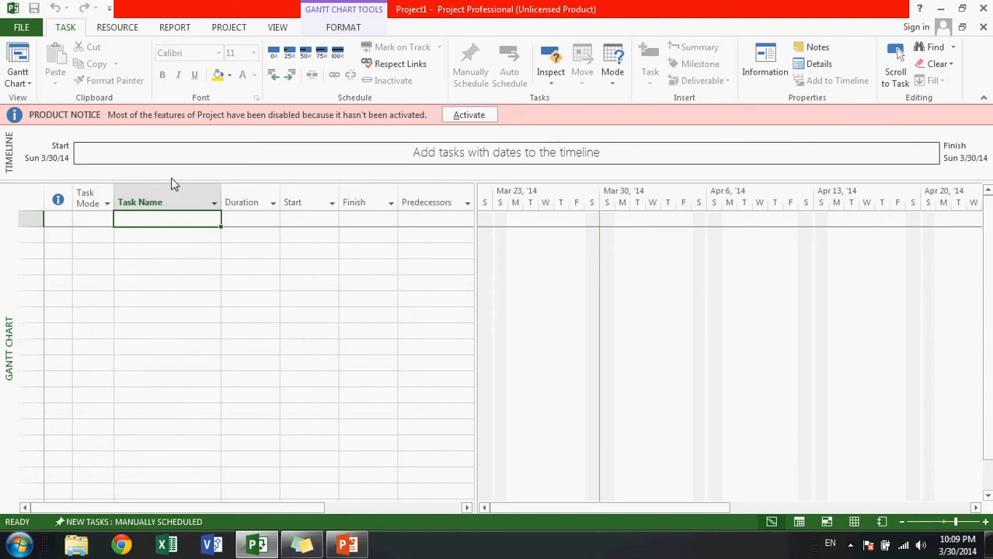
- Enter "Communicate to all of the stake holders" as the name of the first task
type("Communicate to all of th est")
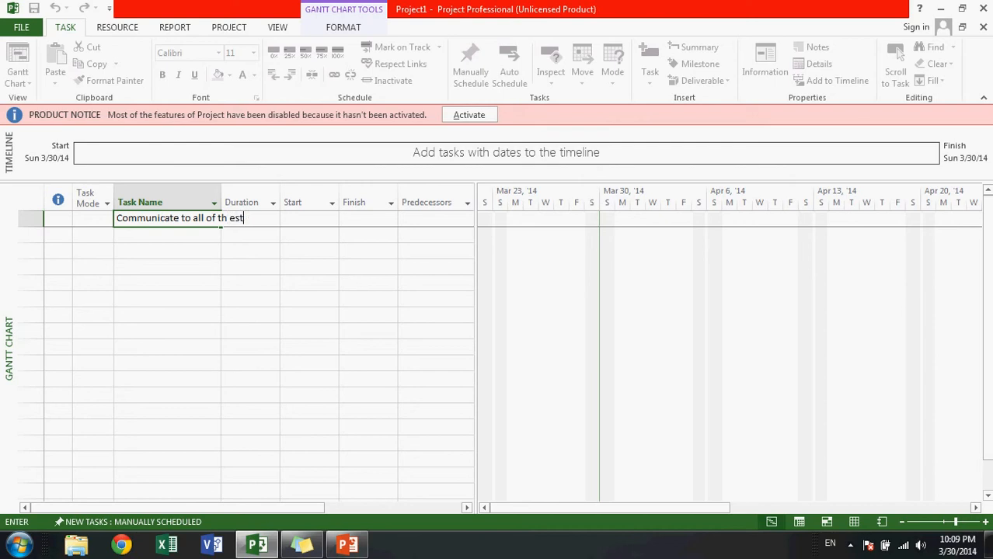
key("BackSpace")
key("BackSpace")
key("BackSpace")
type("e stake holde")
key("Left")
key("Right")
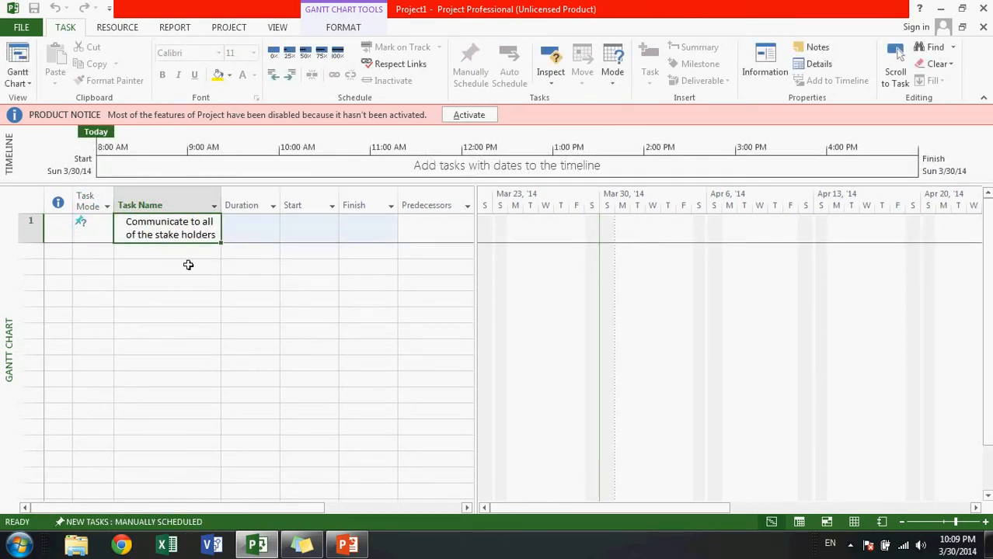
- View the general task information of the stakeholder communication task and close it without changes
double_click(219, 236)
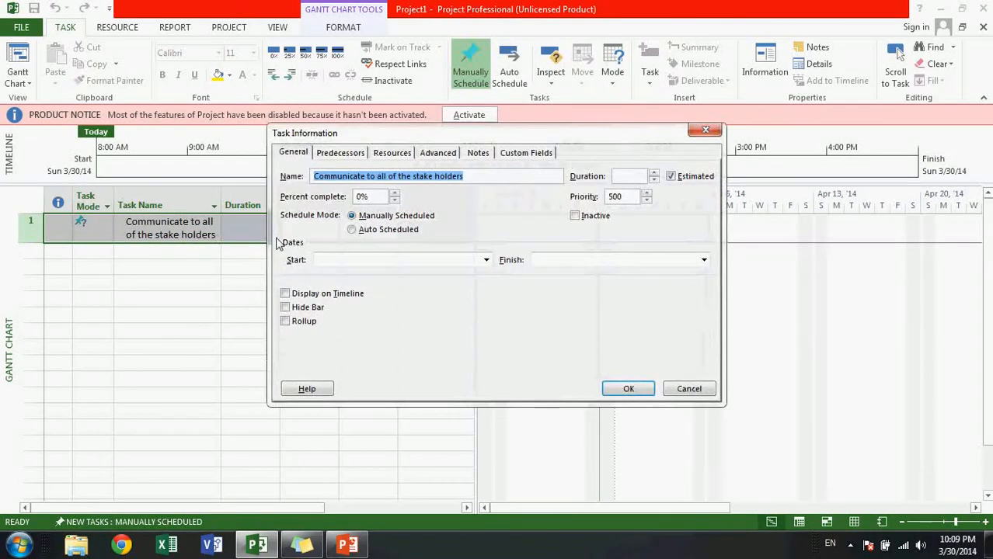
left_click(465, 178)
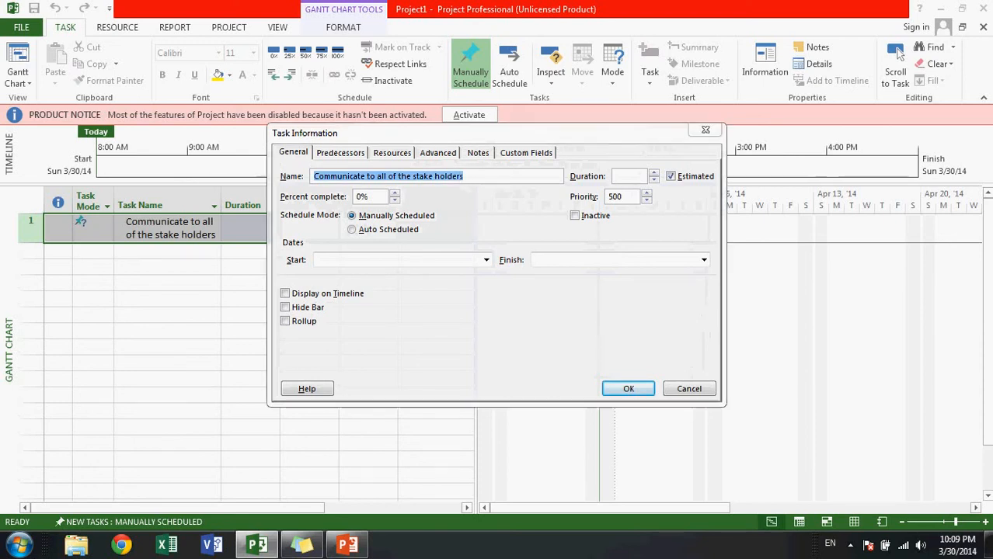
key("Return")
- Add a second task named "Go grocery shopping" below the first one
left_click(213, 253)
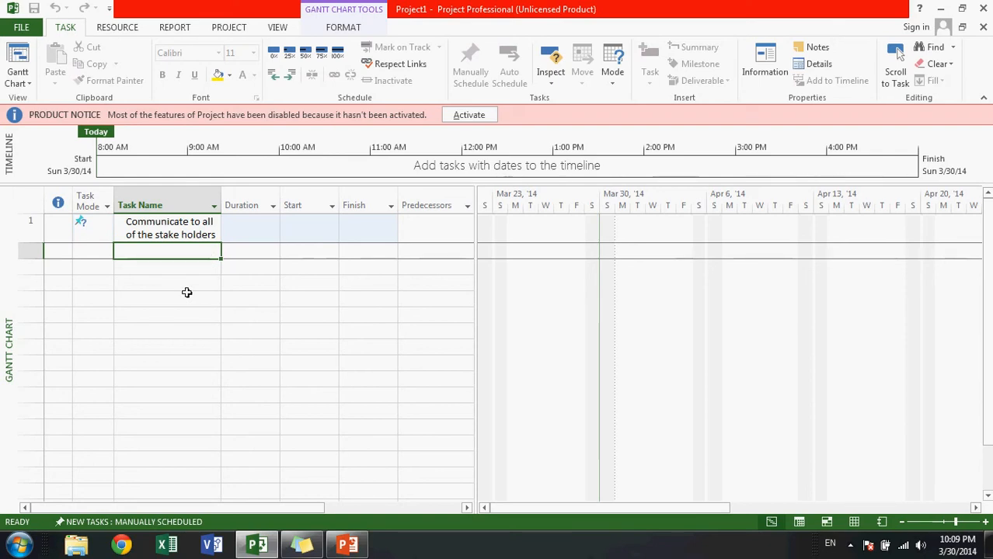
type("Go")
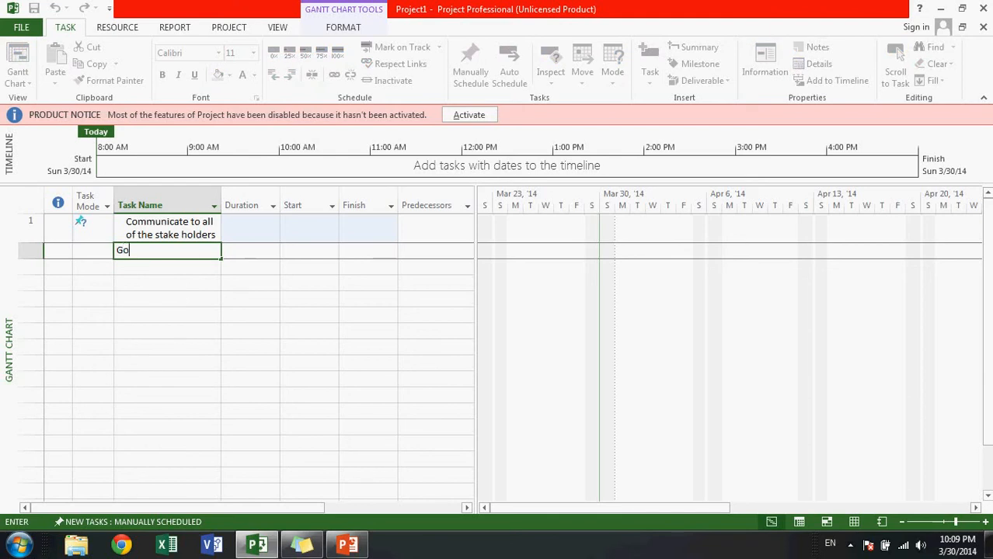
type(" grocery shohhop")
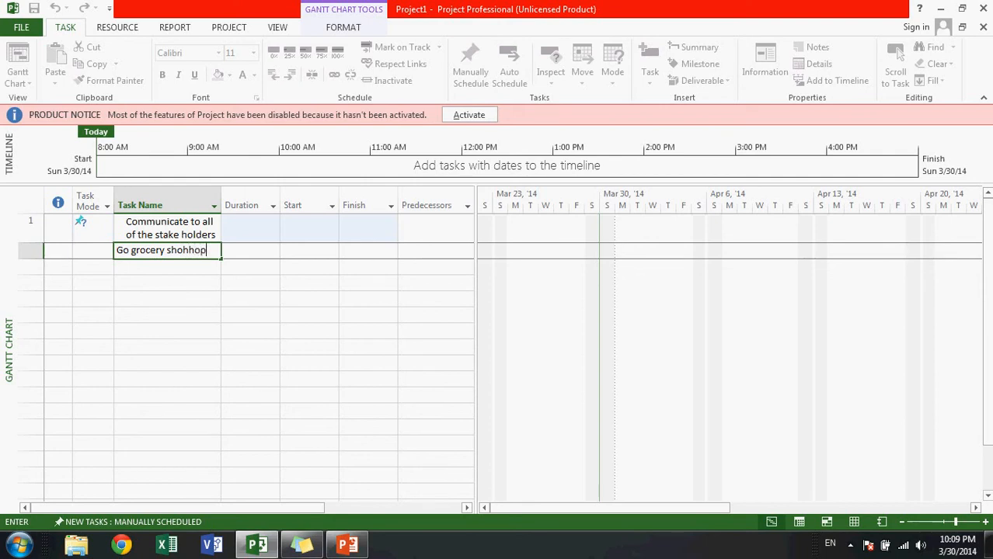
key("BackSpace")
key("BackSpace")
key("BackSpace")
key("BackSpace")
key("BackSpace")
type("opping")
key("Return")
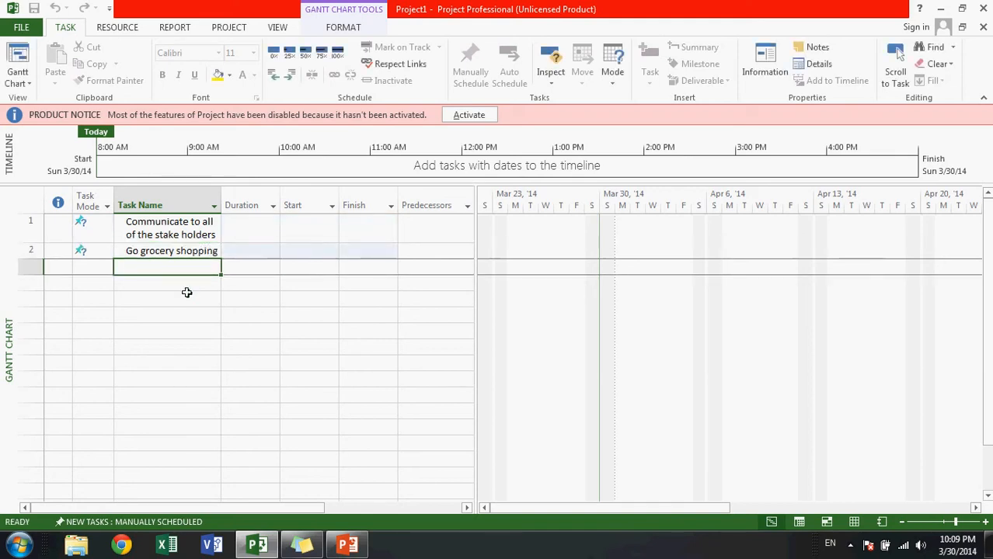
- Change the task mode of both tasks to Auto Scheduled
left_click(105, 229)
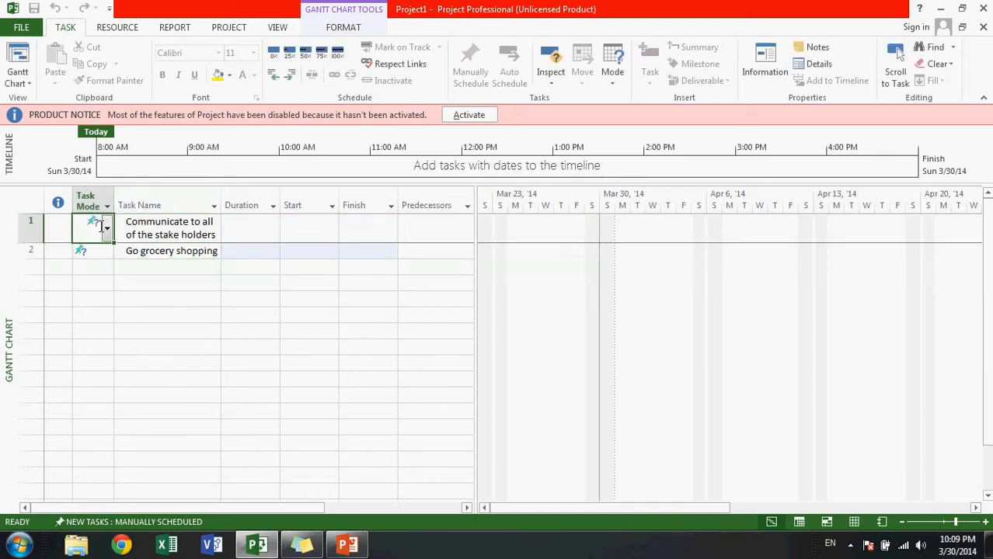
left_click(107, 229)
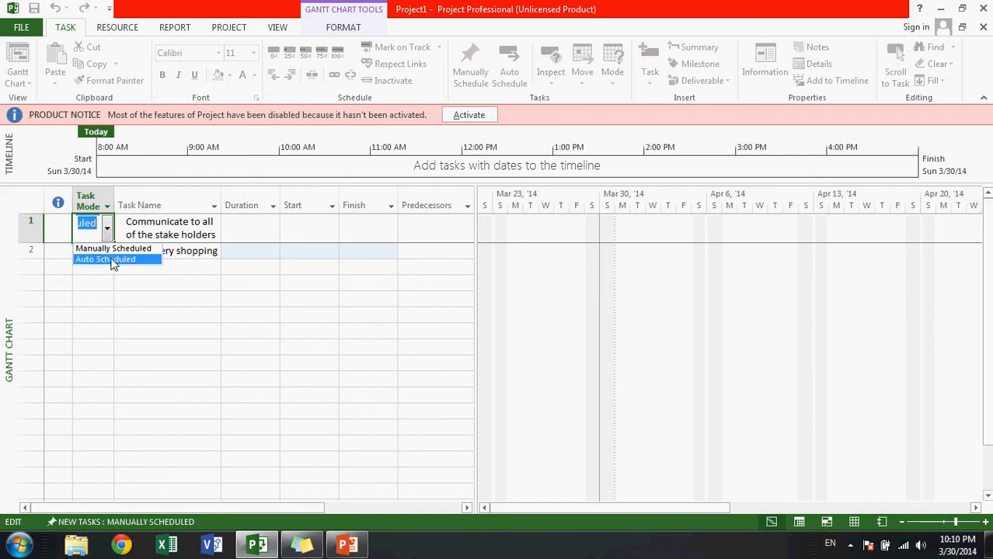
left_click(113, 259)
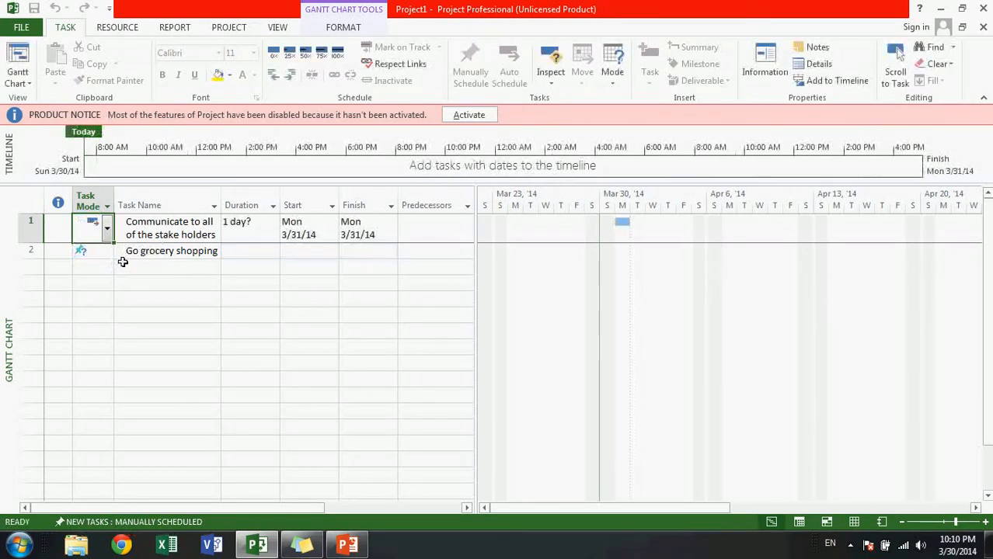
left_click(99, 250)
left_click(107, 250)
left_click(111, 278)
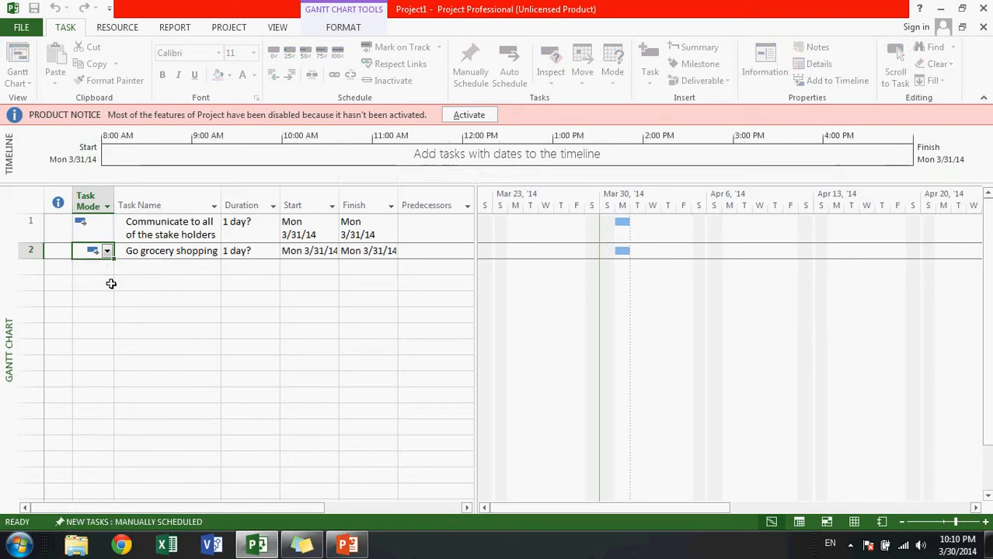
- Look through the duration, start, finish and predecessor fields of the grocery shopping task
left_click(327, 257)
key("Tab")
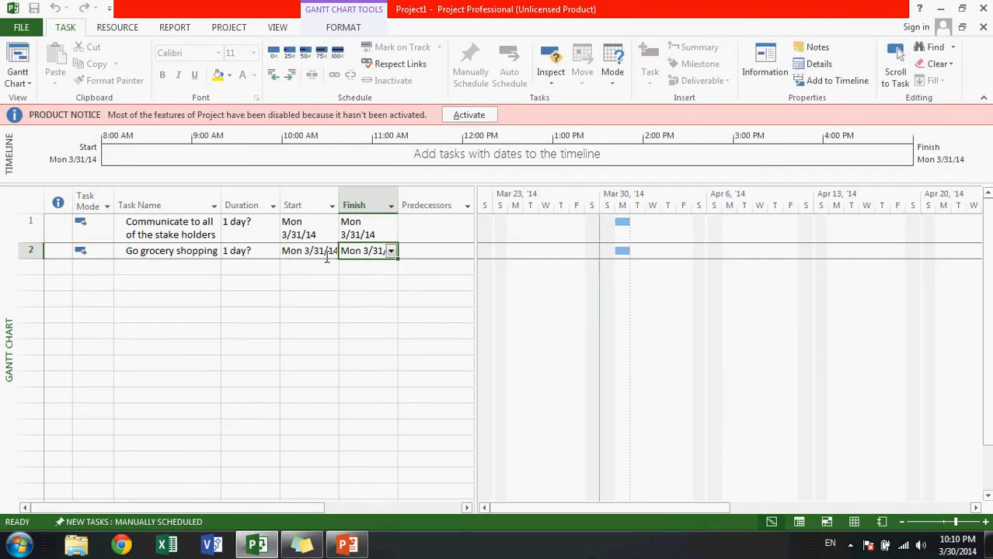
key("Right")
key("Right")
key("Left")
key("Left")
key("Left")
key("Left")
key("Left")
key("Left")
- Set the duration of the stakeholder communication task to 2 days and the grocery shopping task to 3 days
key("Left")
key("Right")
key("Right")
key("Right")
key("Right")
key("Up")
key("Left")
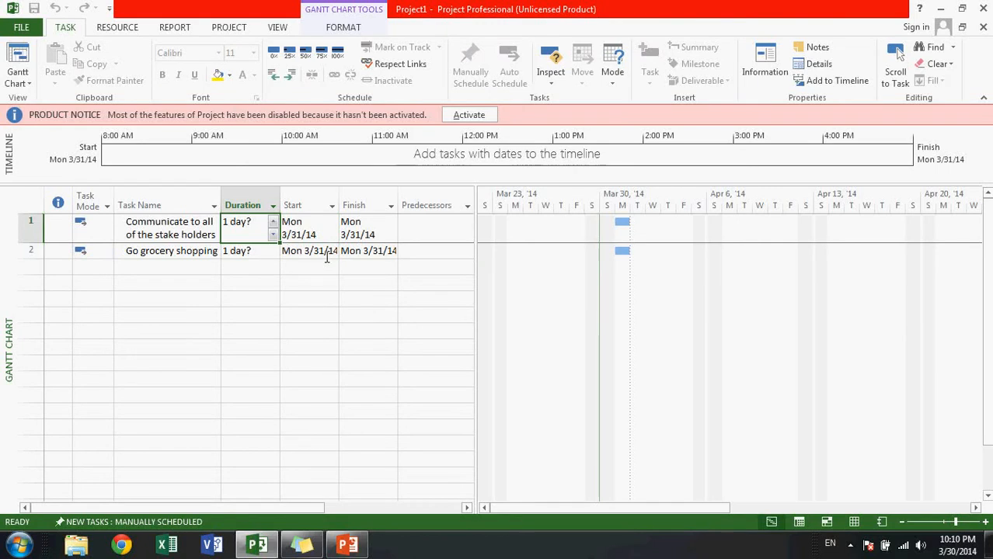
left_click(274, 221)
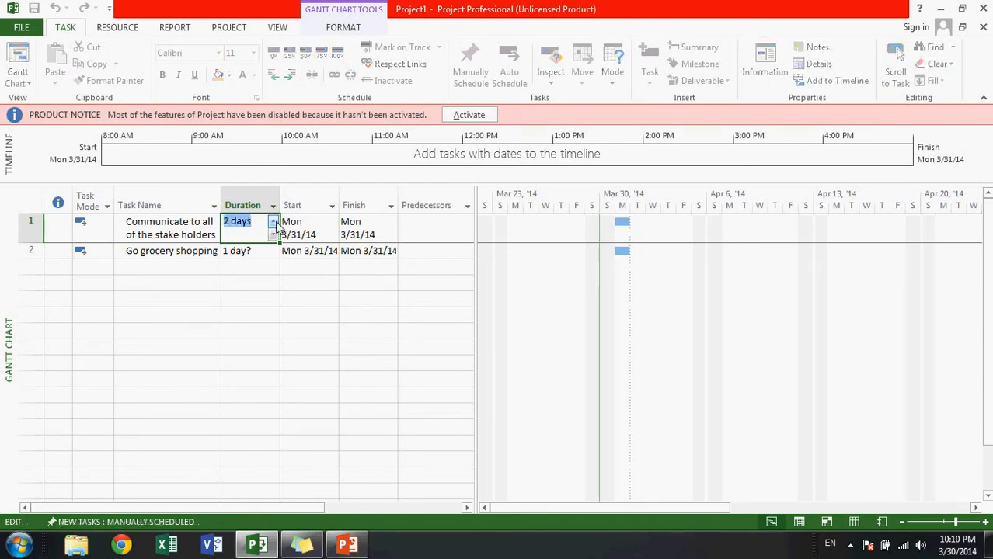
left_click(267, 255)
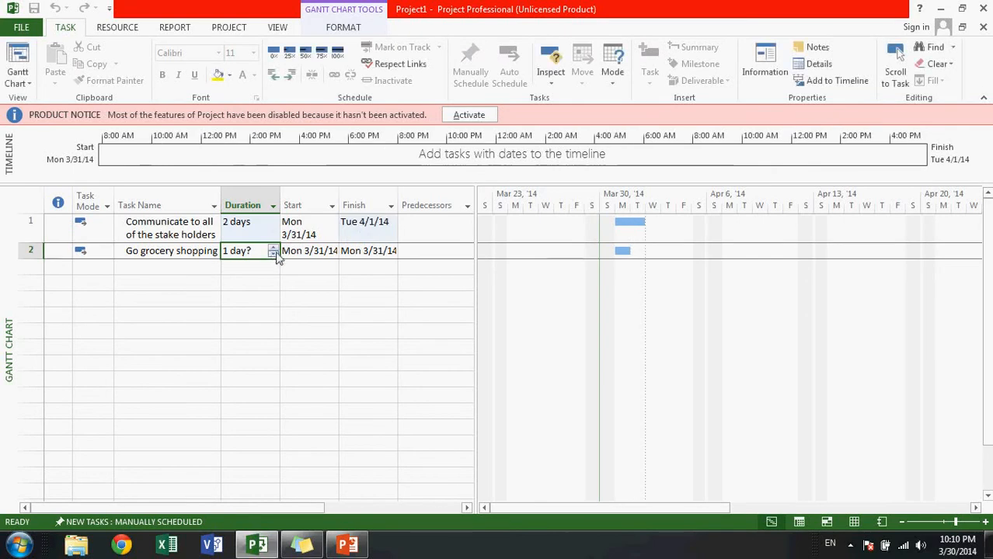
left_click(275, 248)
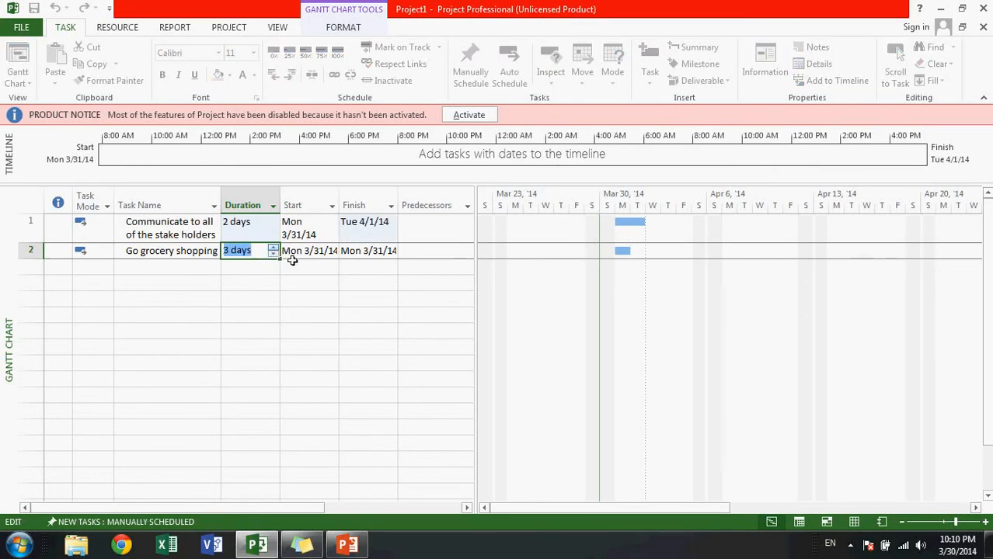
left_click(386, 251)
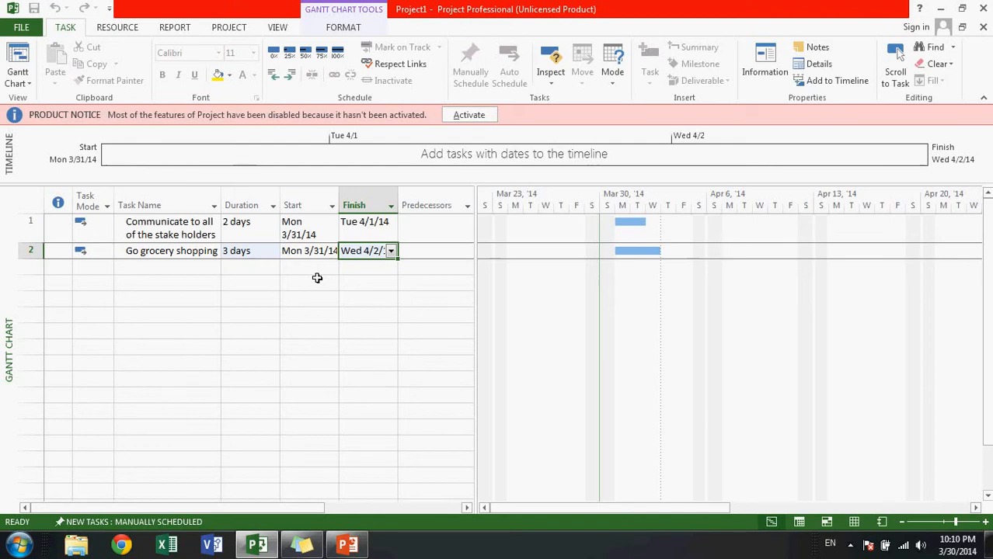
- Make task 1 the predecessor of the grocery shopping task
key("Right")
key("Right")
key("Right")
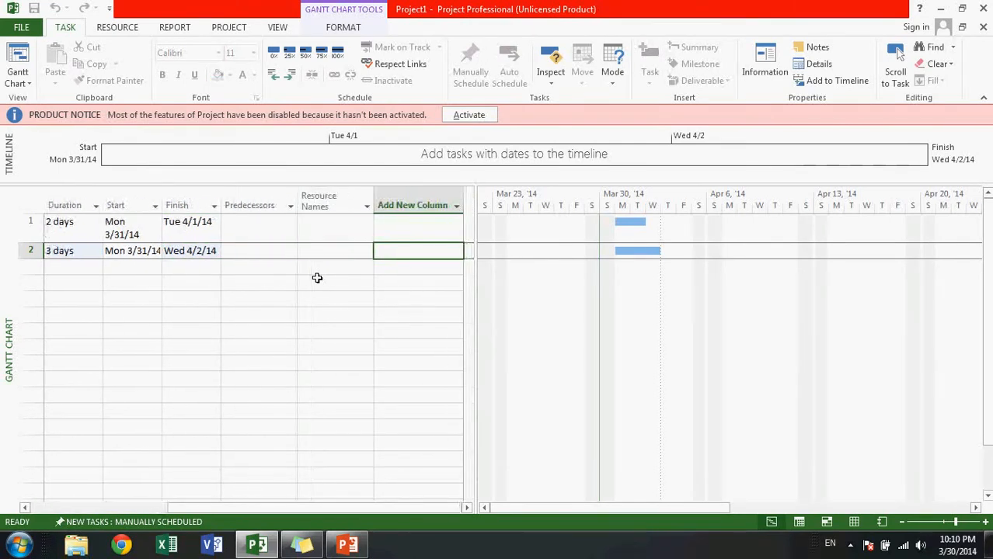
key("Left")
key("Left")
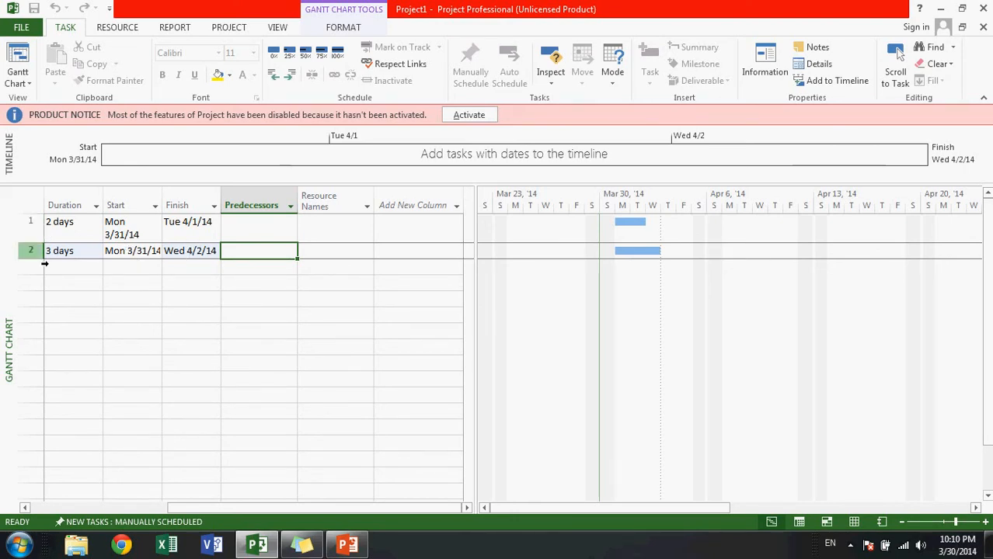
left_click(77, 255)
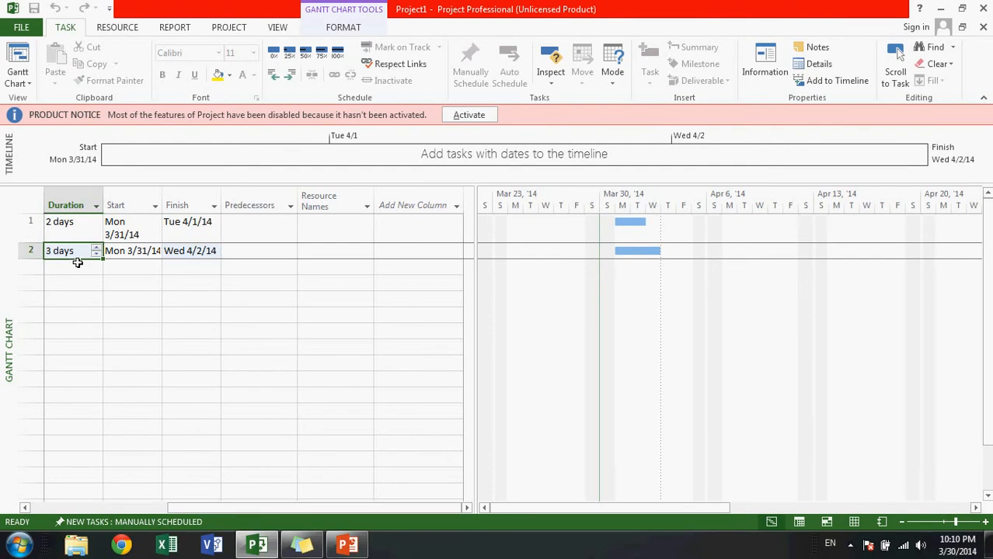
left_click(262, 257)
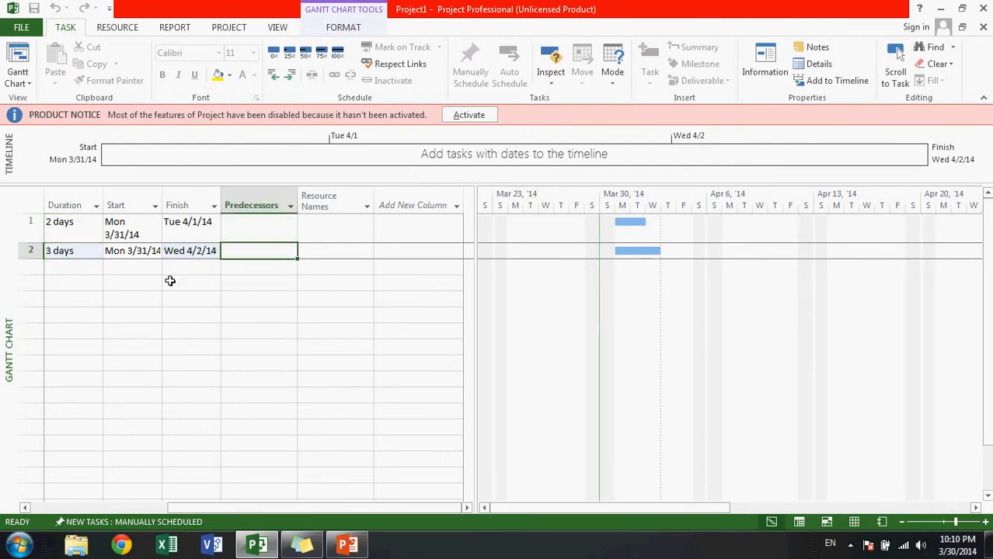
type("1")
key("Return")
key("Up")
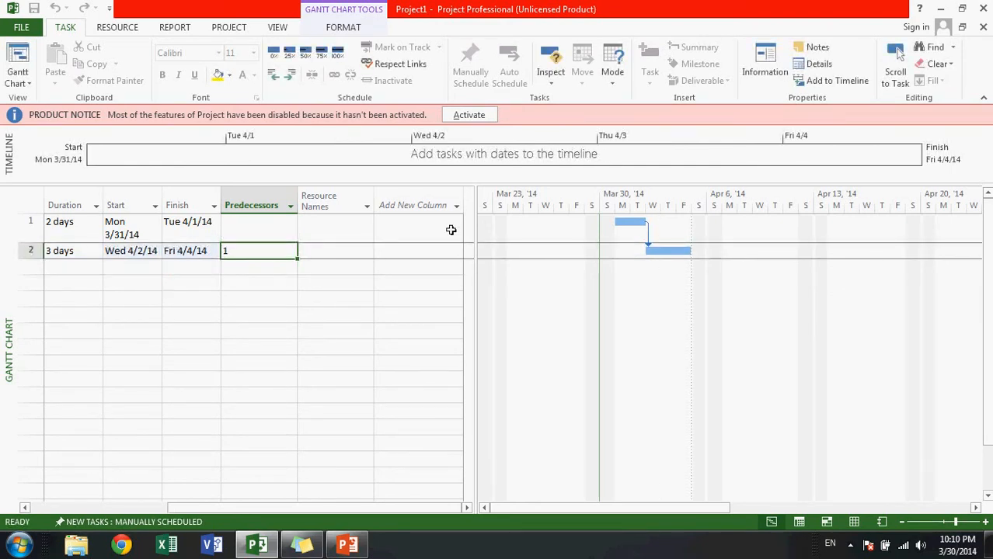
- In the bar format of the grocery shopping task, set the top bar text to Name
double_click(662, 250)
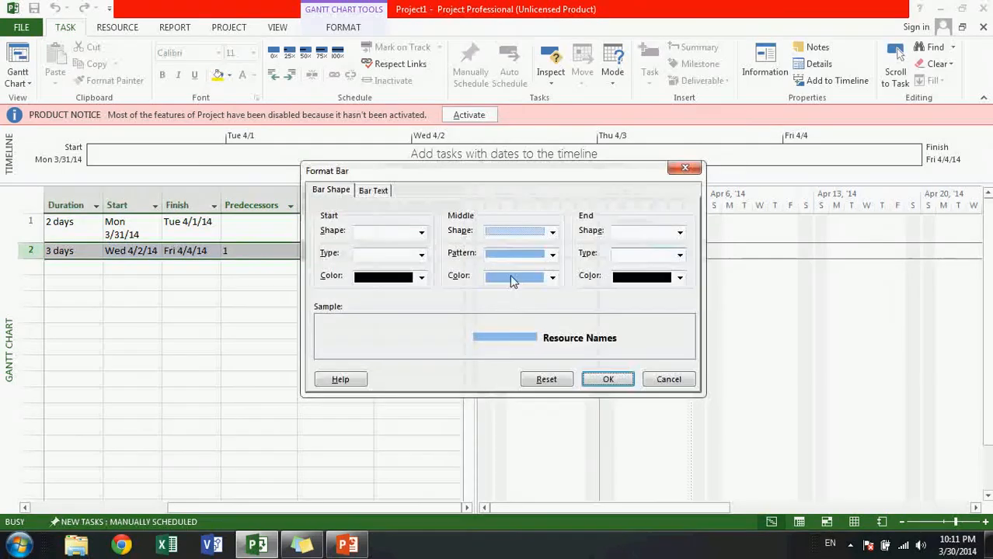
left_click(376, 194)
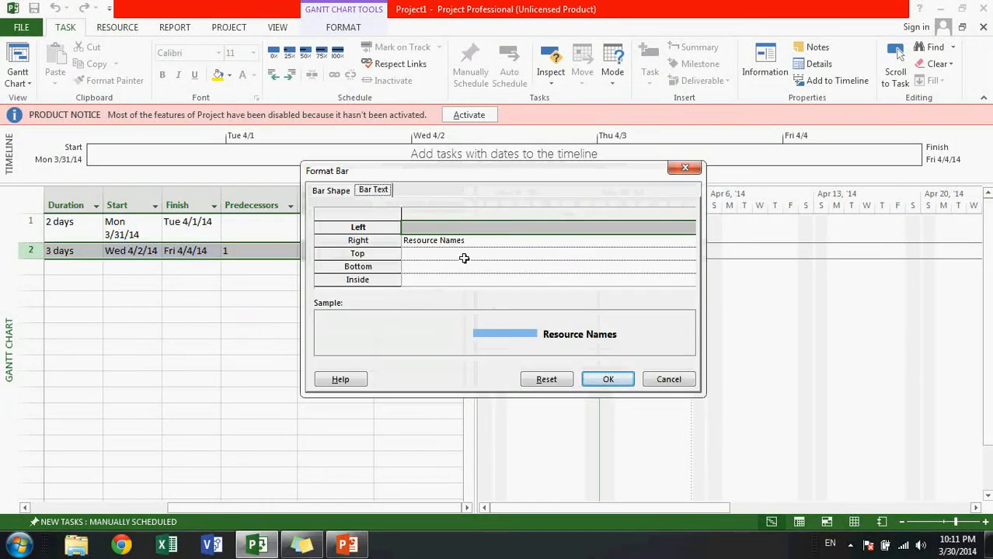
left_click(482, 241)
key("Up")
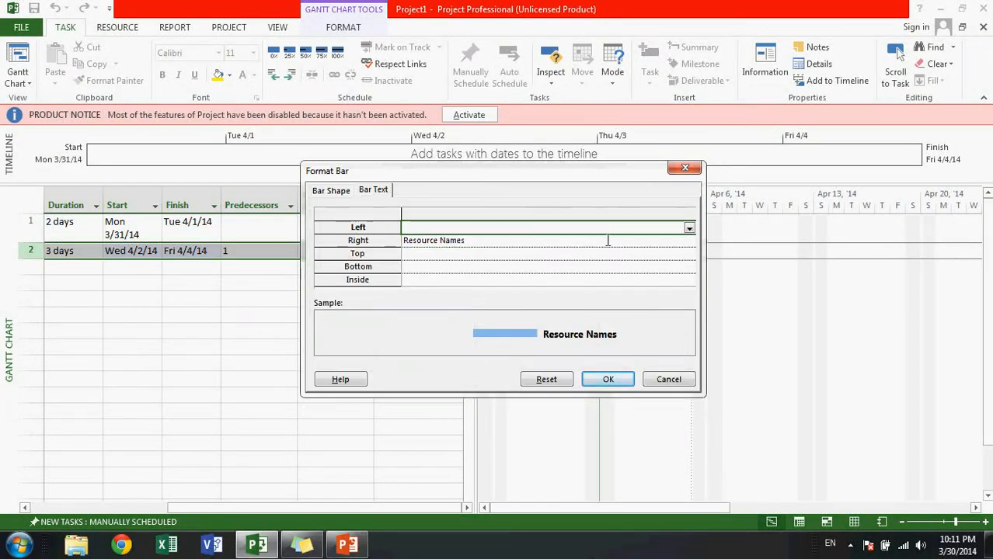
left_click(637, 244)
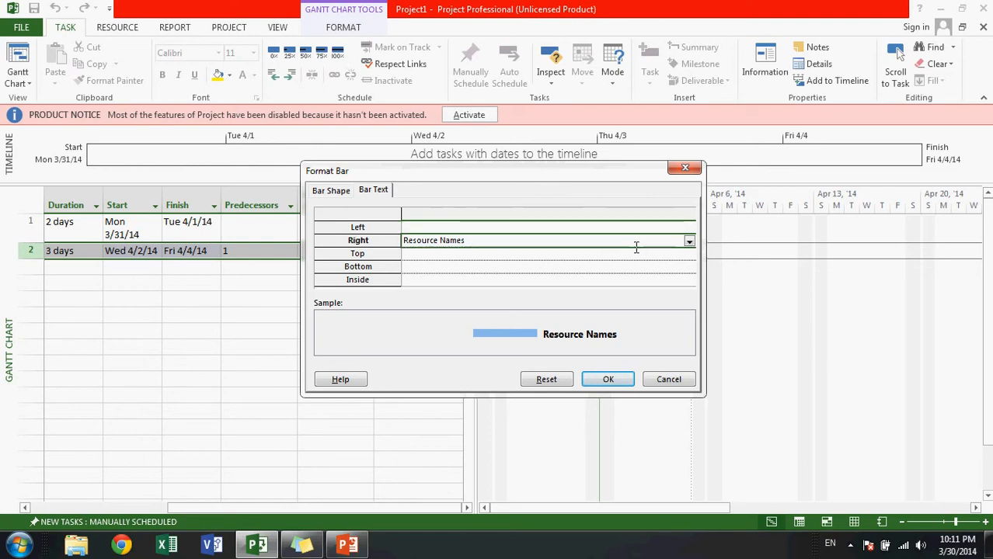
left_click(682, 256)
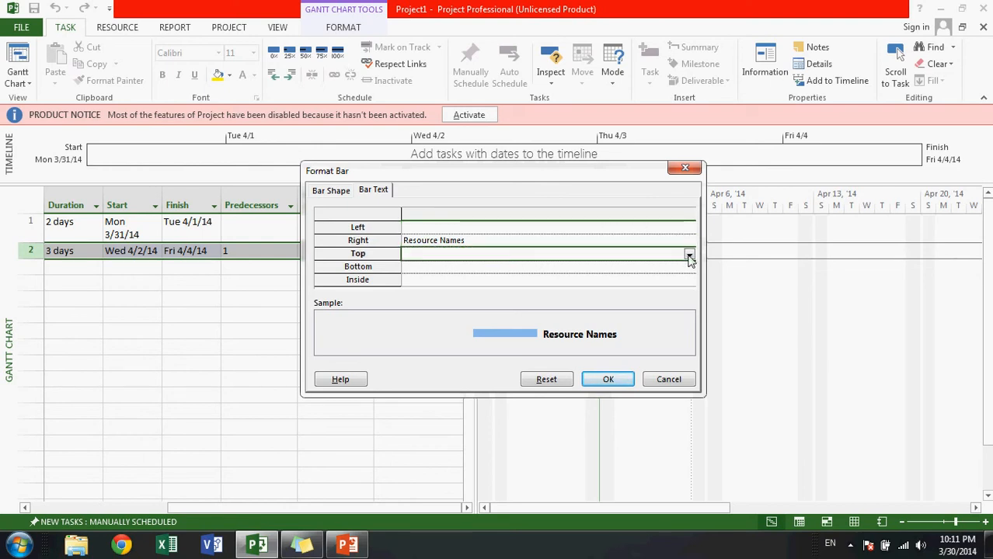
left_click(689, 256)
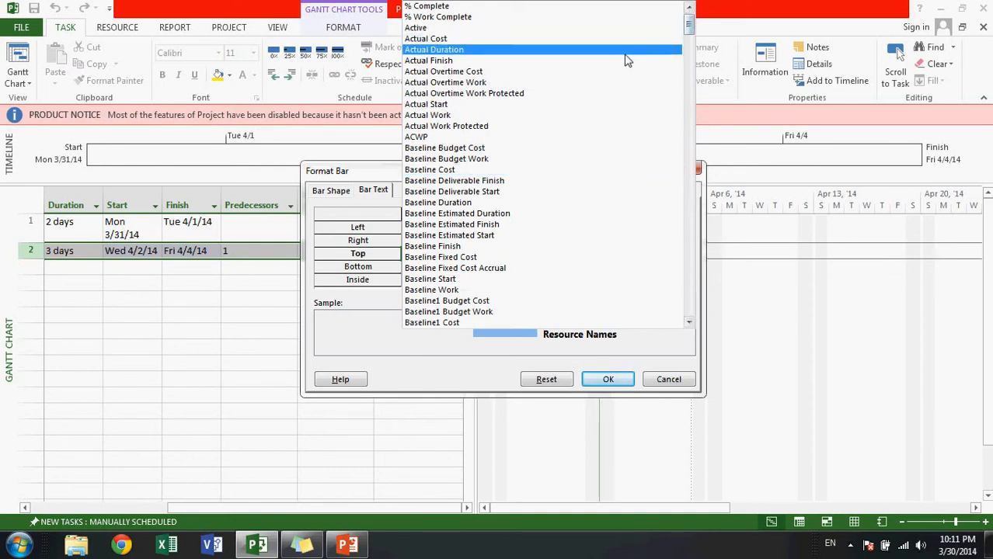
key("Up")
key("Up")
key("Up")
key("Up")
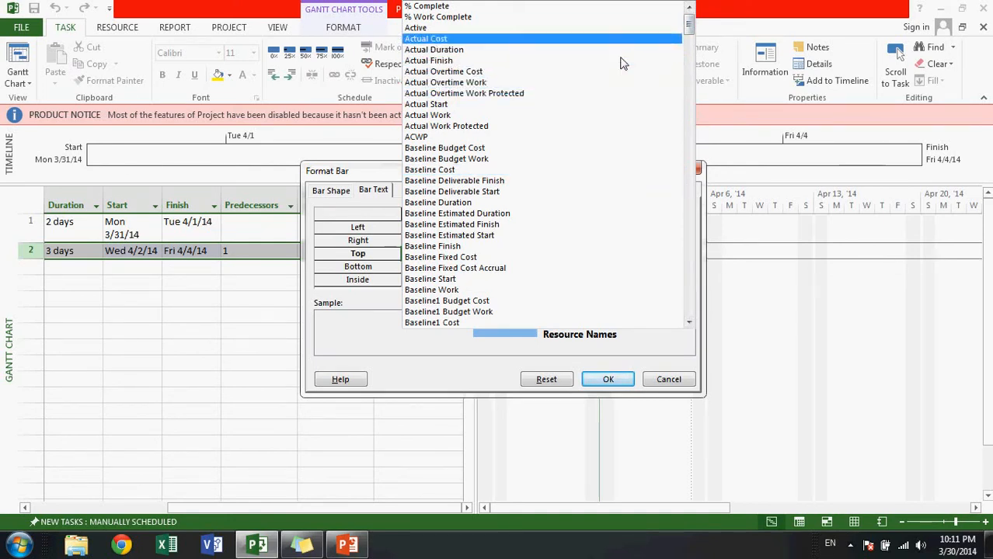
key("Down")
key("Down")
key("Down")
key("n")
key("BackSpace")
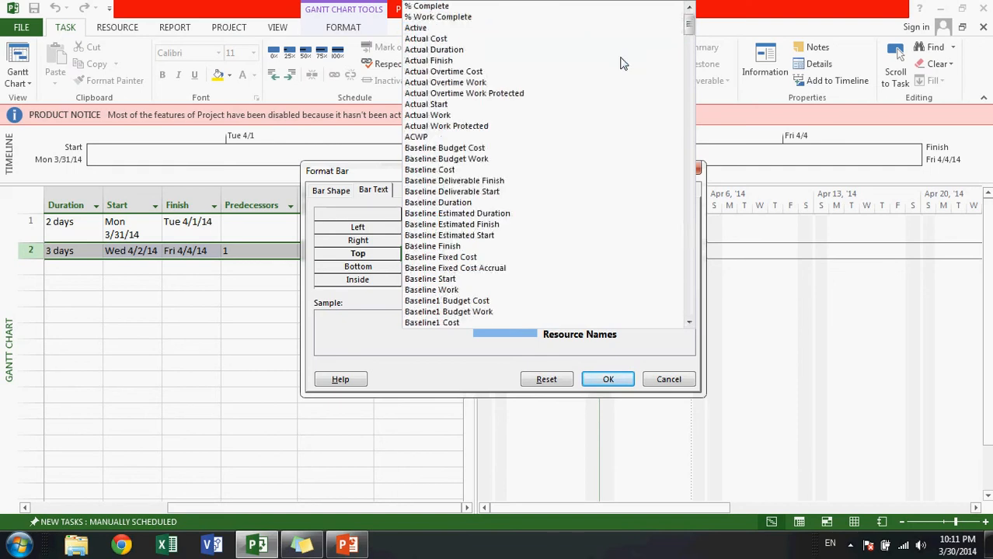
type("n")
key("BackSpace")
type("n")
key("Return")
- Clear the Resource Names text shown at the right of the grocery shopping bar
key("Up")
key("Up")
key("Delete")
key("Return")
key("Return")
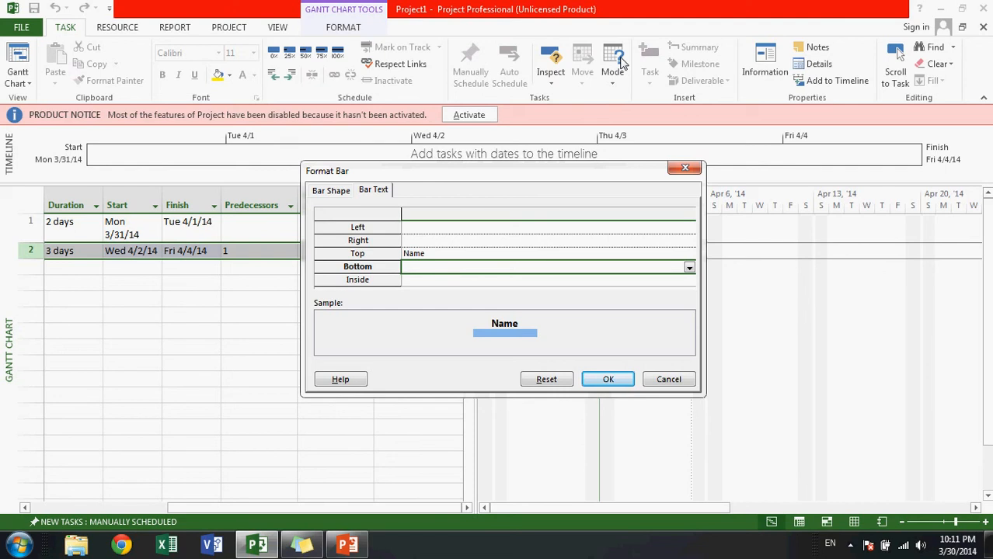
- Set the bottom text of the grocery shopping bar to Duration and apply the bar format
type("Dura")
key("Return")
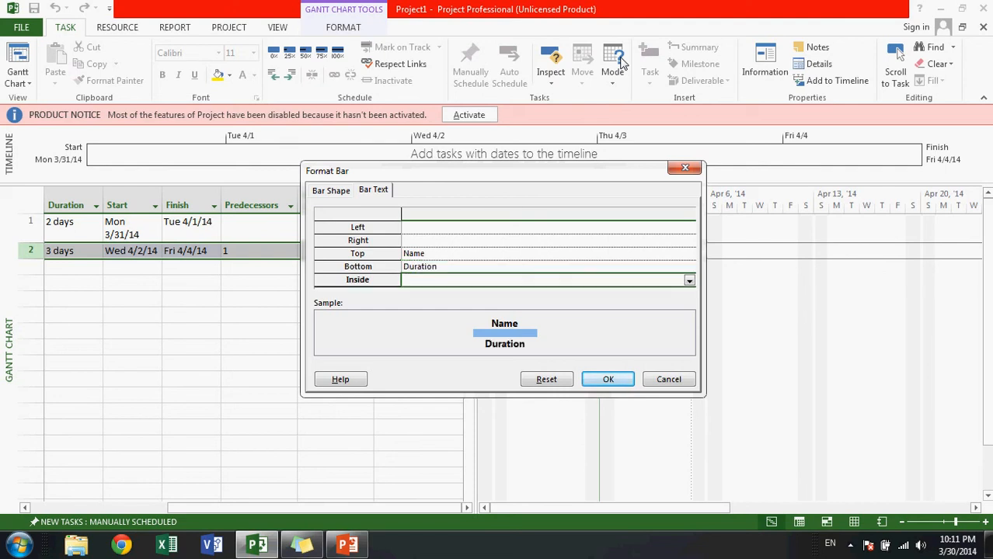
left_click(598, 380)
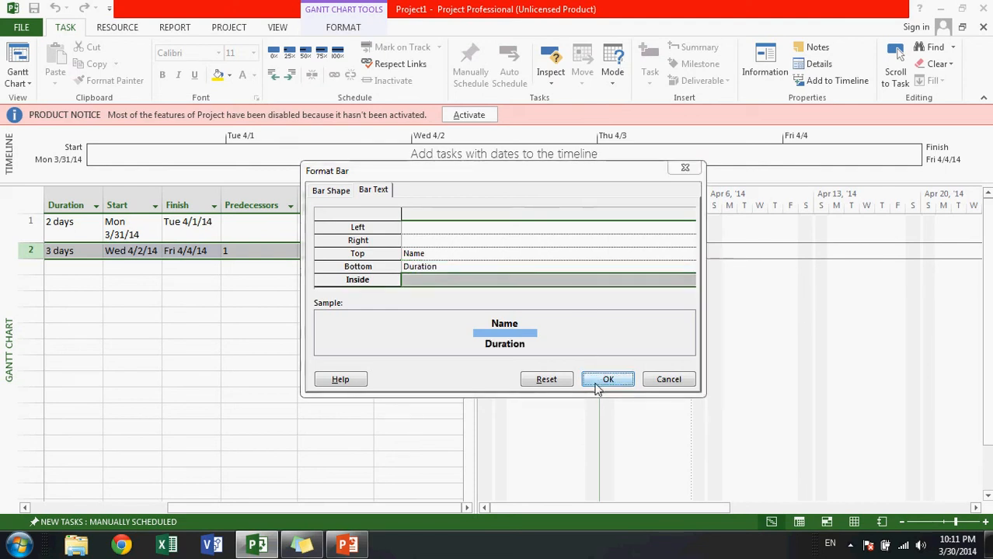
- In the bar format of the stakeholder communication task, clear the Resource Names text at the right of the bar
left_click(644, 235)
right_click(645, 235)
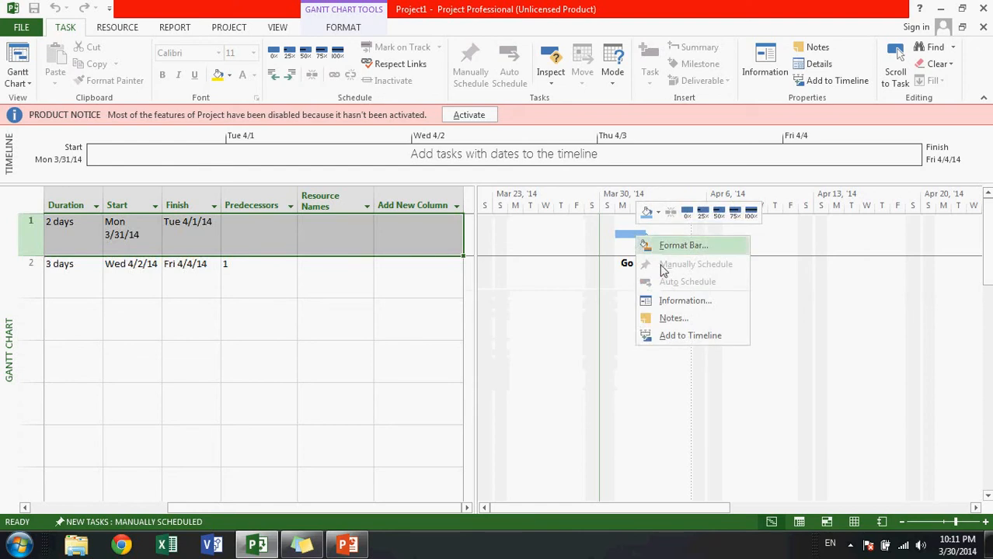
left_click(670, 250)
left_click(435, 243)
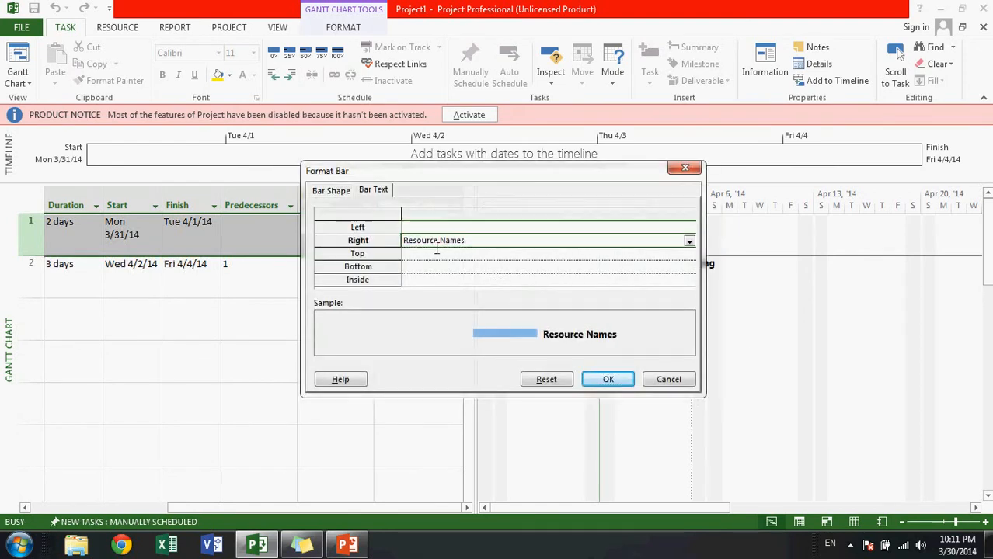
key("BackSpace")
- Set the communication task's top bar text to Name and bottom bar text to Duration, and apply the bar format
left_click(452, 252)
type("Name")
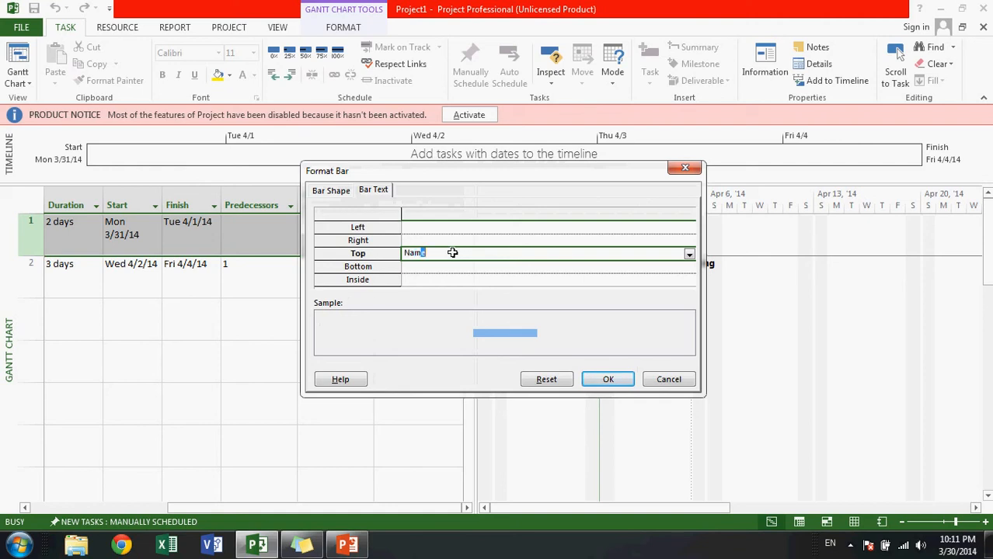
key("Return")
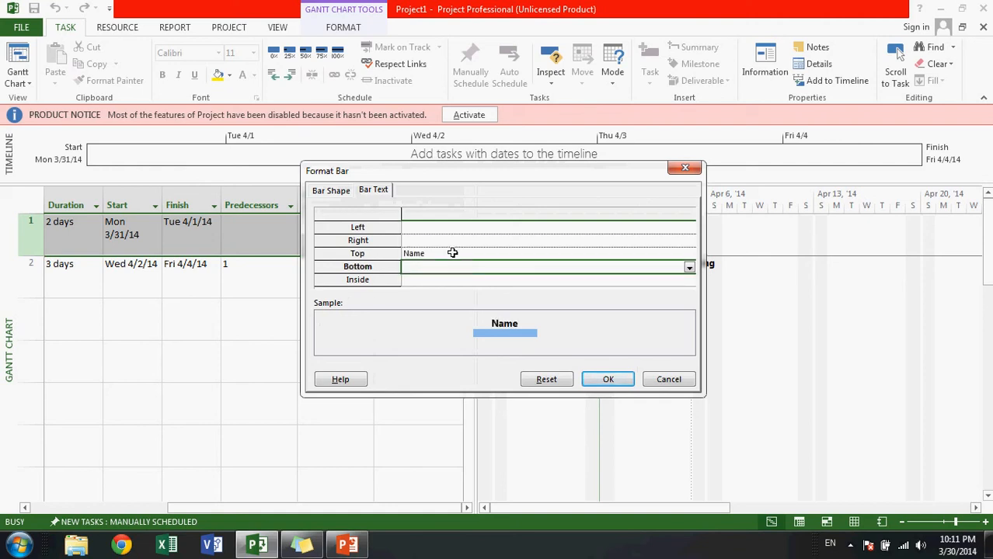
type("Duration")
key("Return")
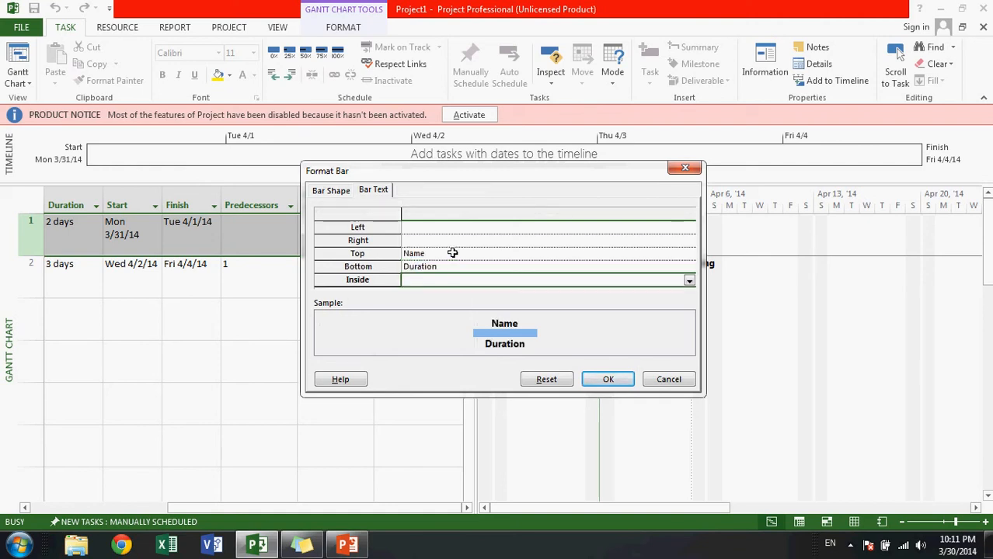
left_click(605, 379)
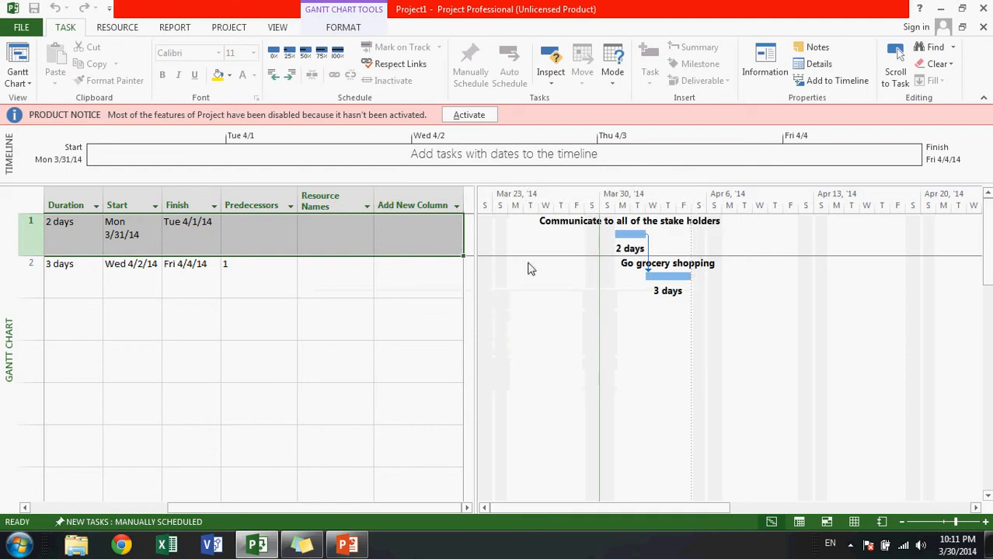
left_click(219, 239)
key("Tab")
key("Tab")
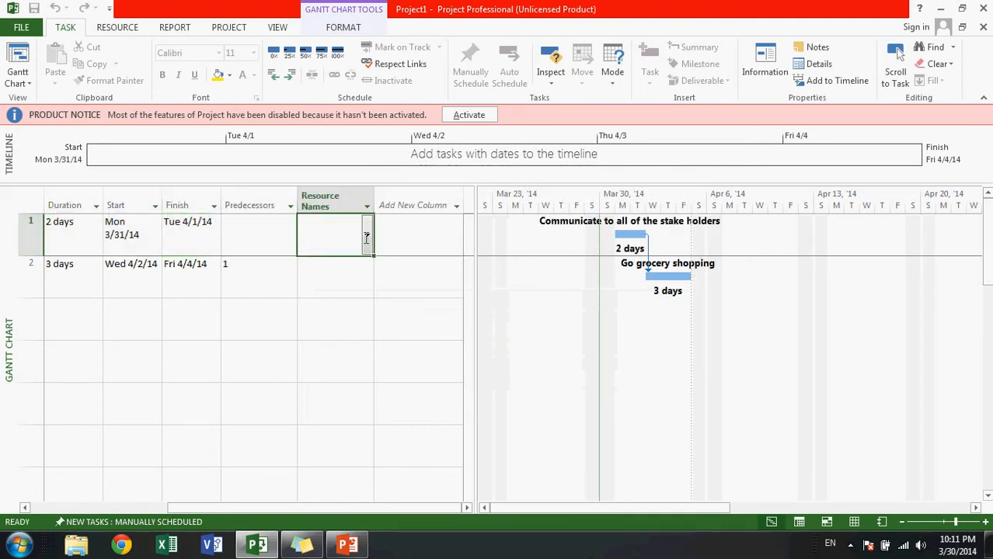
left_click(39, 284)
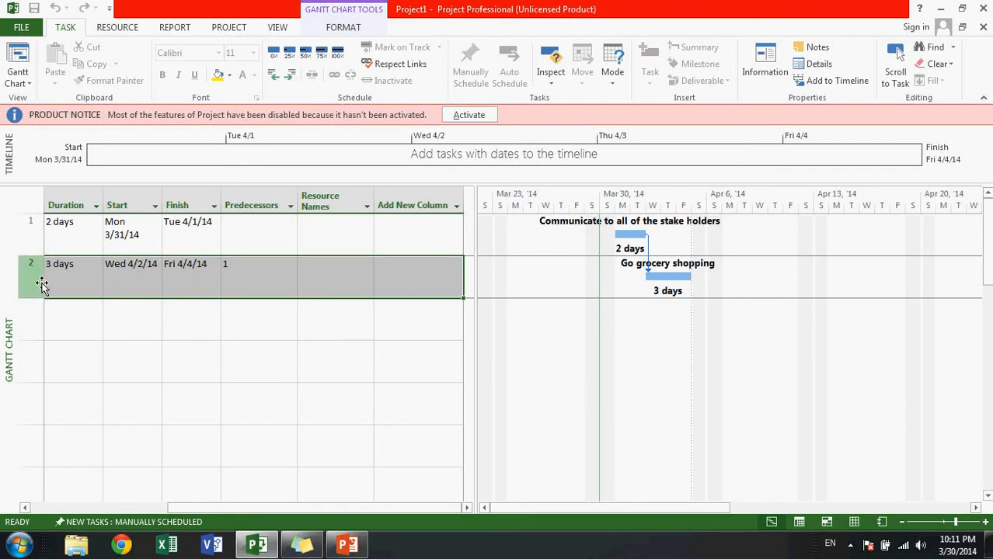
left_click(41, 330)
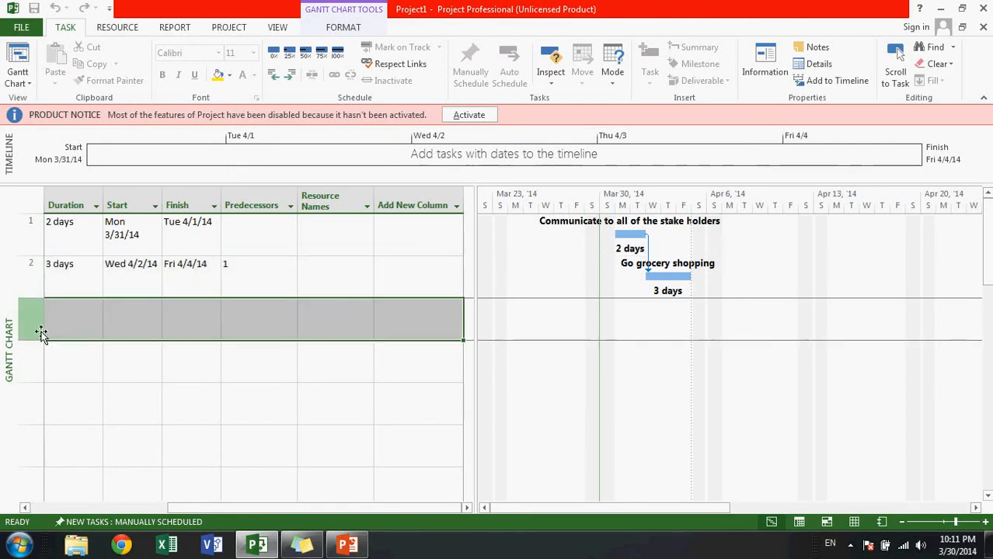
right_click(42, 334)
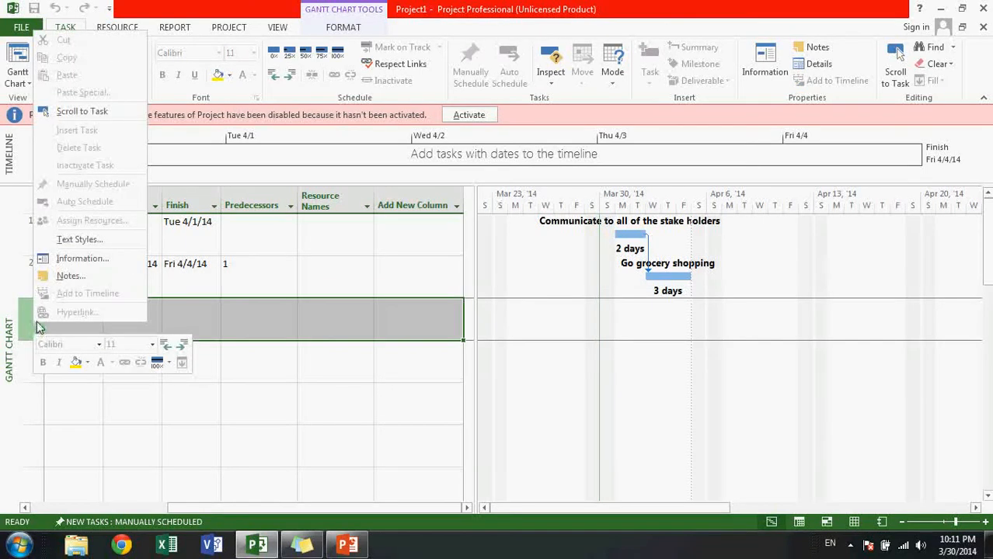
key("Escape")
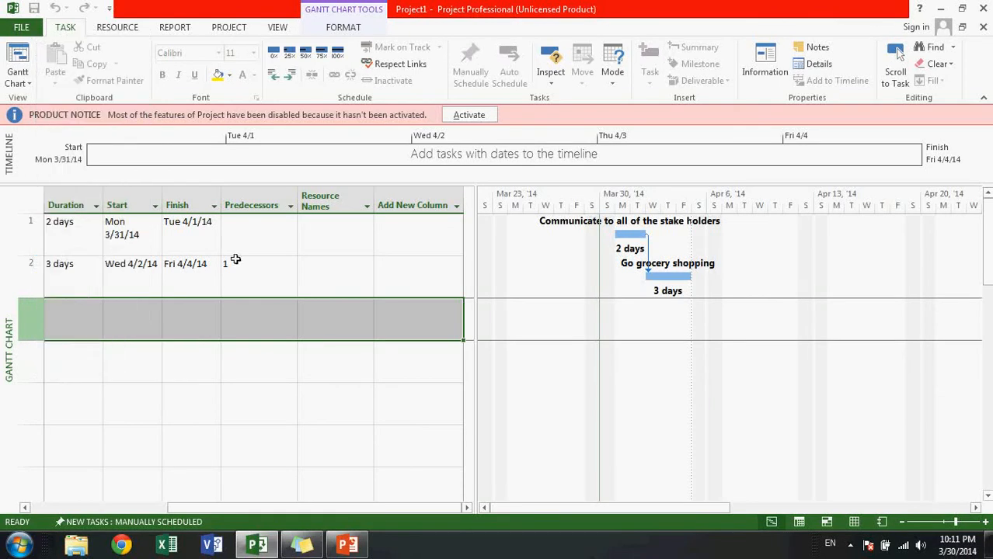
right_click(35, 272)
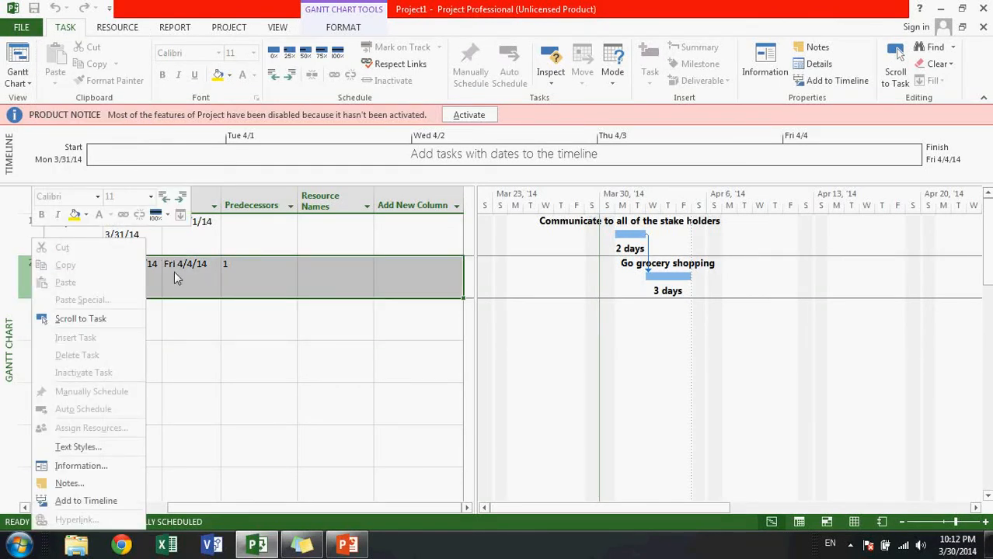
key("Escape")
- Add a third task named Soak the rice below the grocery shopping task
key("Home")
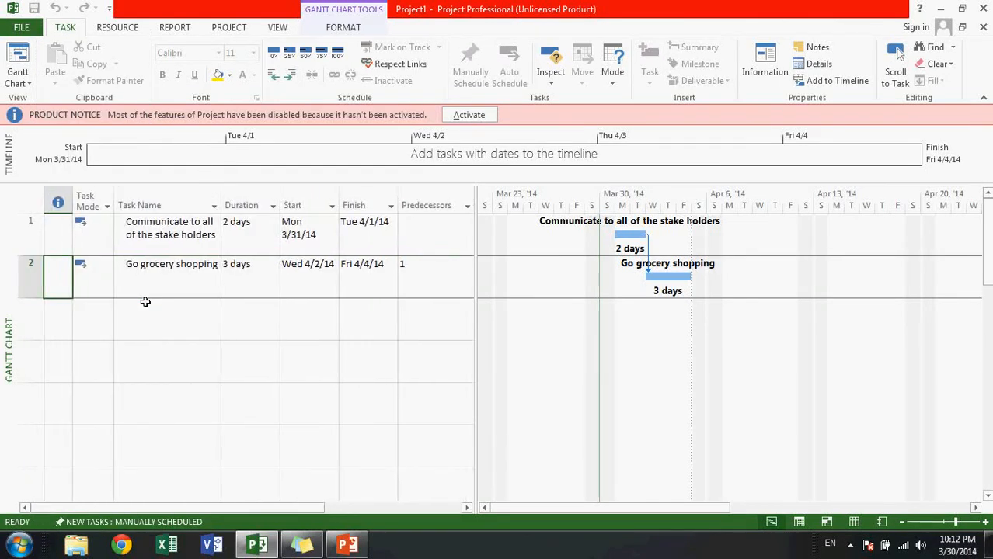
left_click(151, 326)
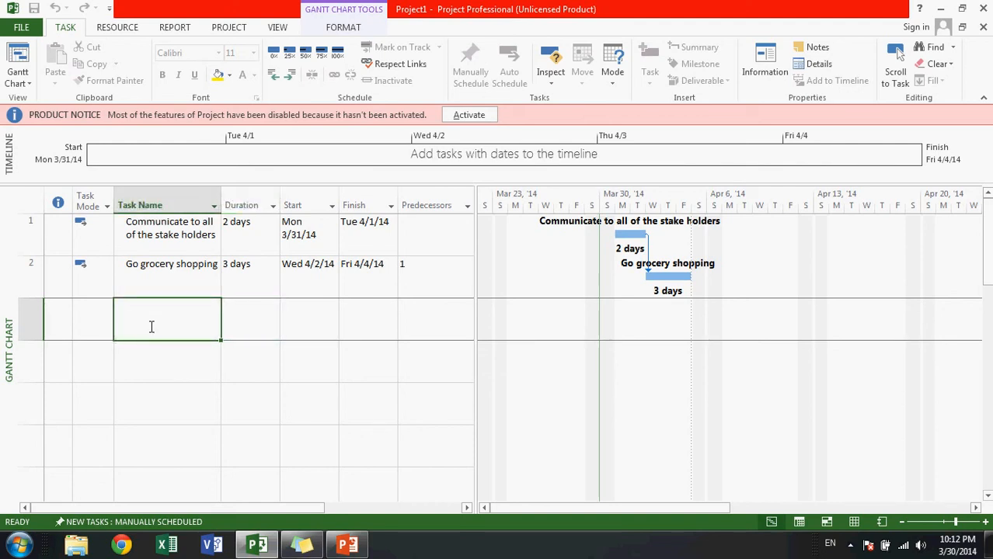
type("Soa")
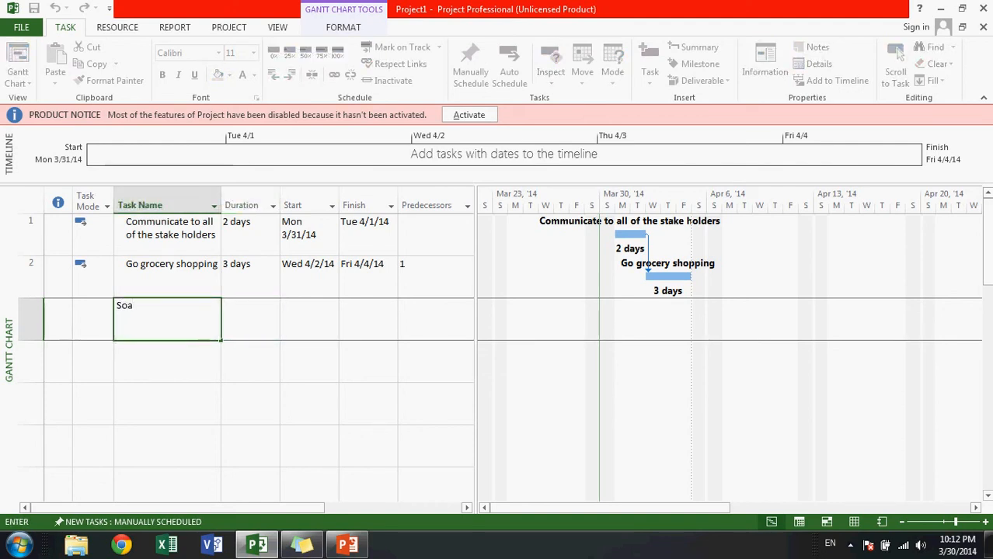
type("e rice")
key("Return")
- Set the duration of the Soak the rice task to 4 days
key("Up")
key("Right")
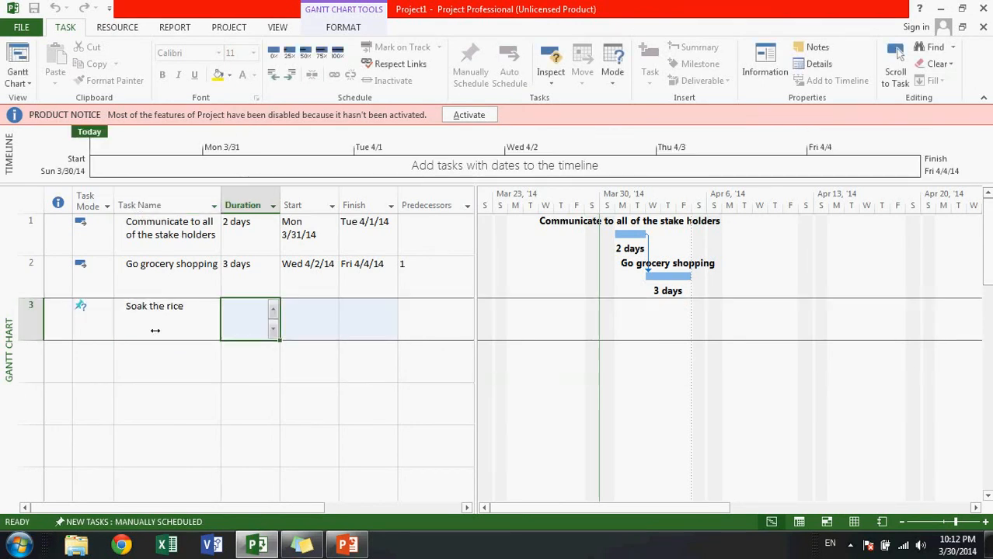
type("4 days")
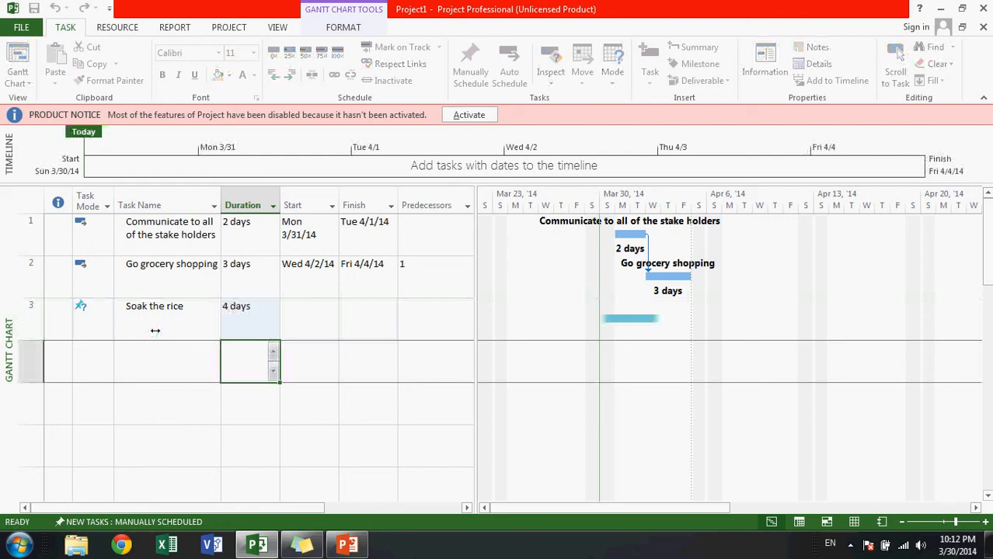
- Make task 2 the predecessor of the Soak the rice task
key("Right")
key("Right")
key("Right")
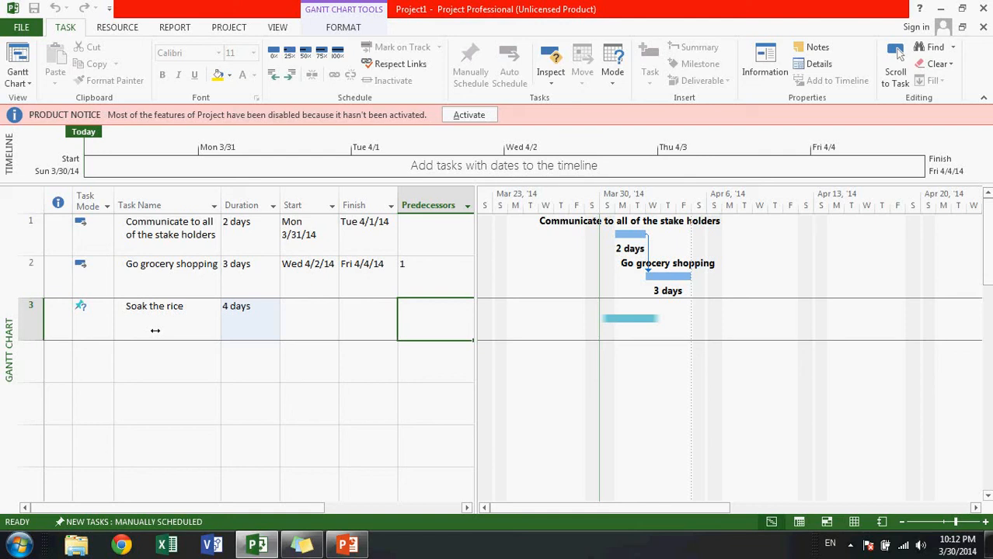
type("2")
key("Return")
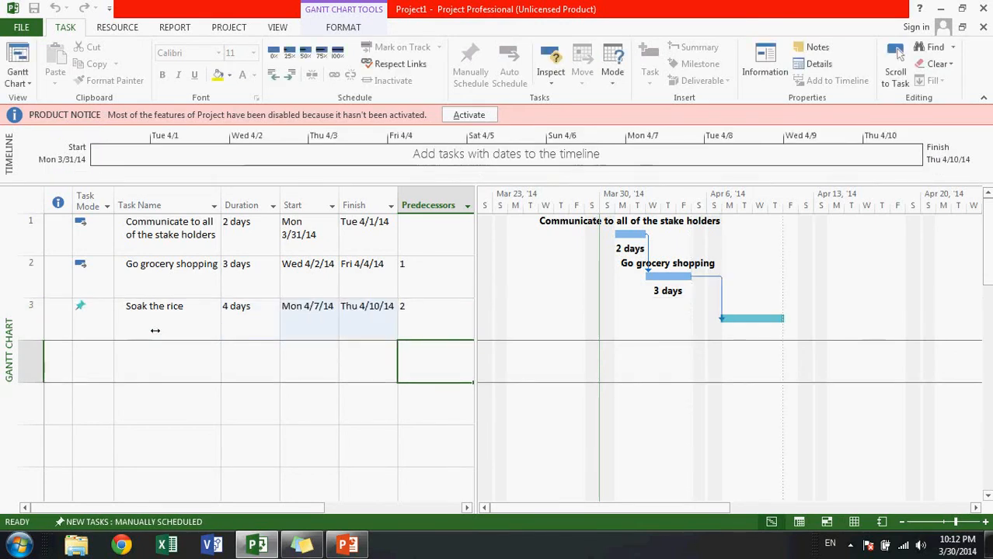
- Add a fourth task named Start cooking rice below the Soak the rice task
key("Left")
key("Up")
key("Left")
key("Left")
key("Left")
key("Down")
key("Left")
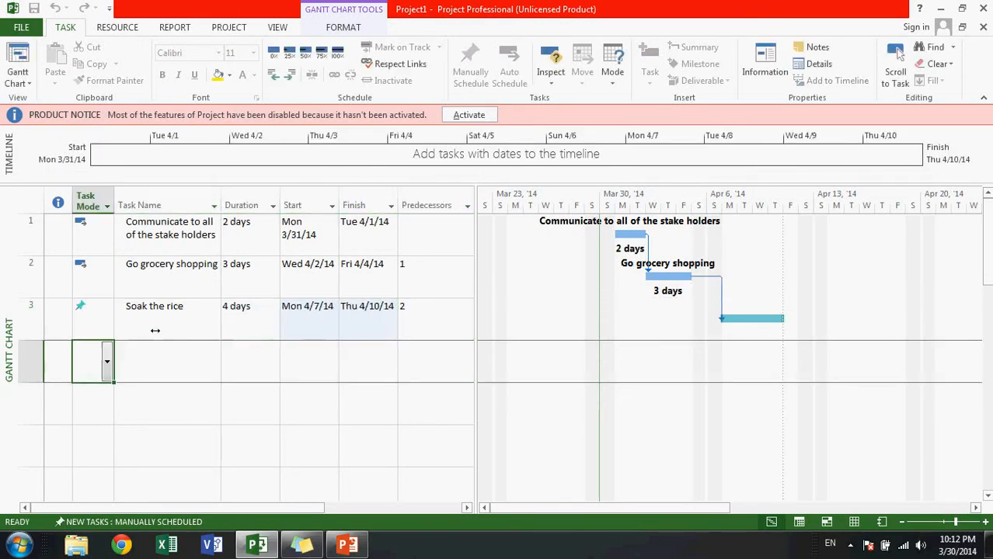
key("Right")
key("Up")
key("Up")
key("Down")
key("Down")
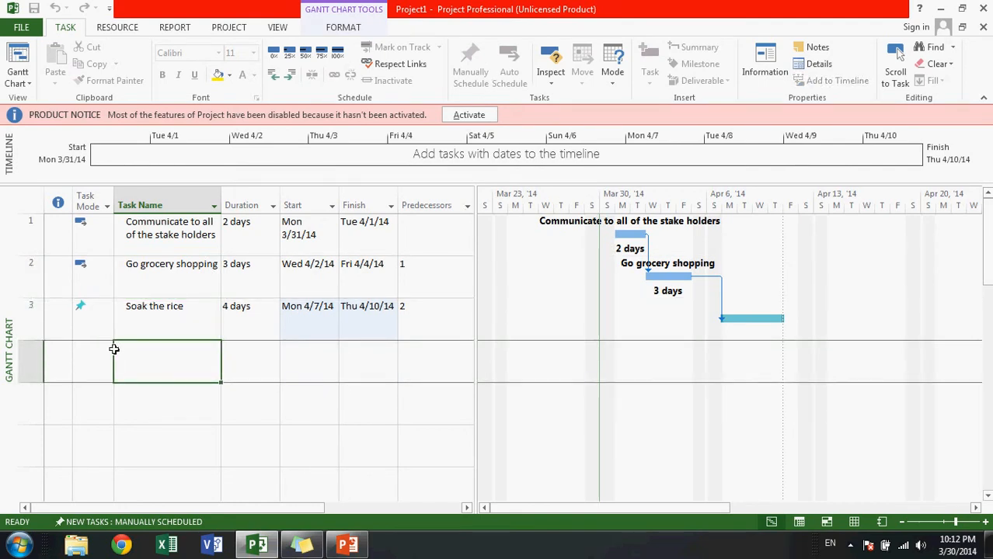
key("Left")
key("Right")
type("Start ")
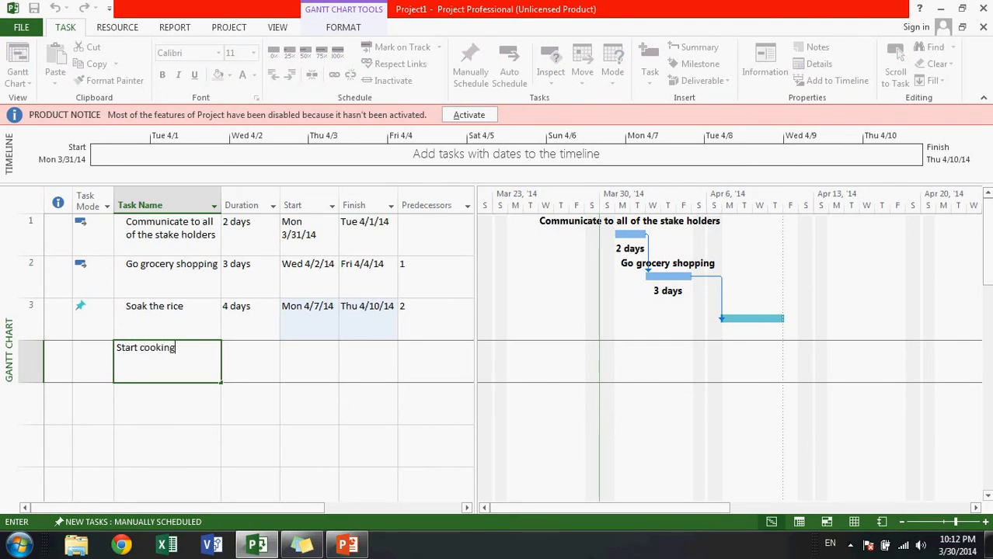
type("cooking rice")
key("Return")
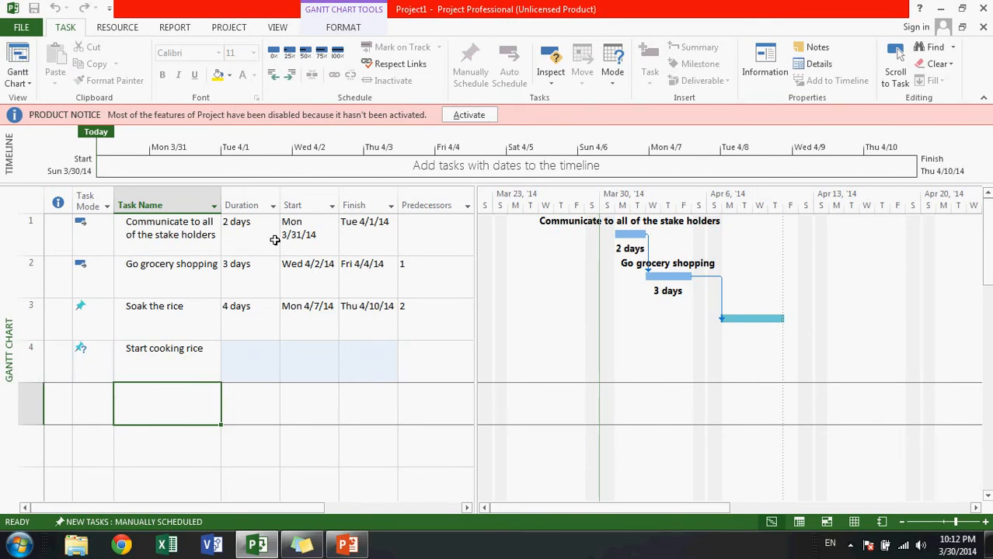
- Add a fifth task named "Garnishing and preperation for serving"
type("Garnidh")
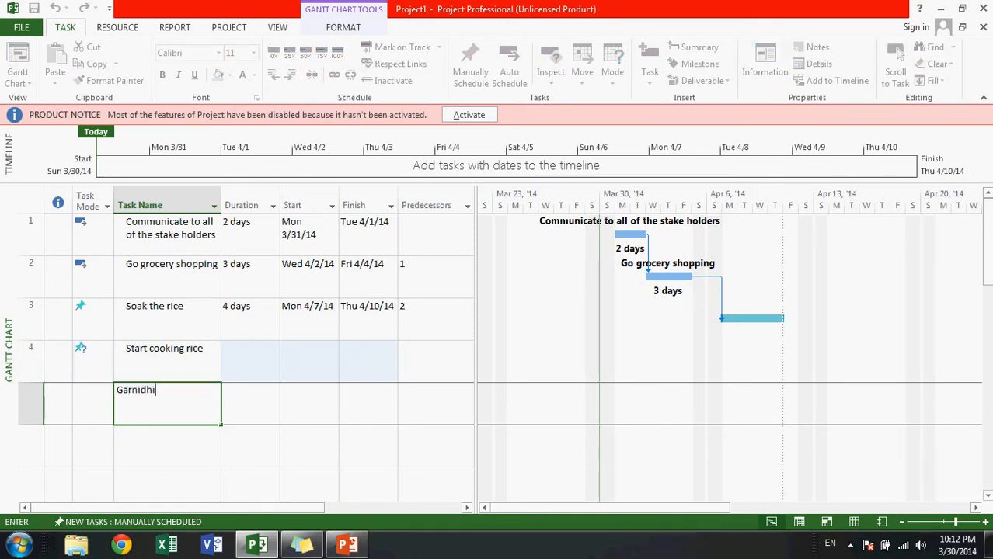
type("ing and")
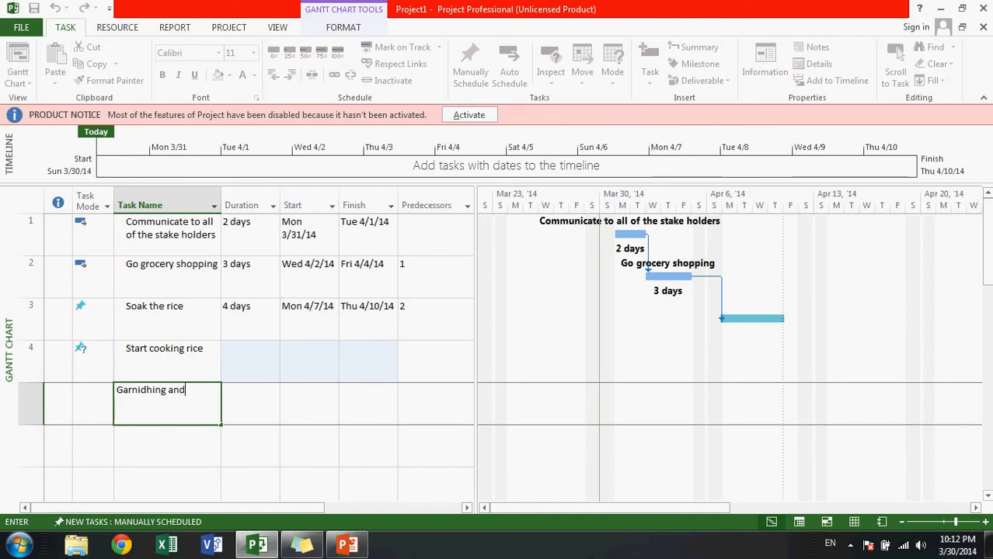
key("BackSpace")
key("BackSpace")
key("BackSpace")
key("BackSpace")
key("BackSpace")
key("BackSpace")
key("BackSpace")
key("BackSpace")
key("BackSpace")
key("BackSpace")
key("BackSpace")
type("nishing a")
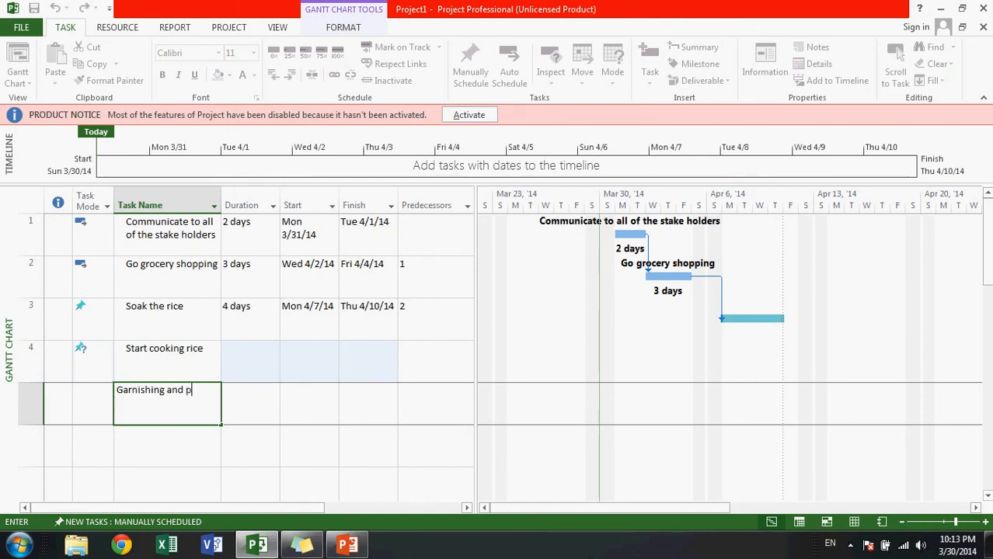
type("nd preperation g")
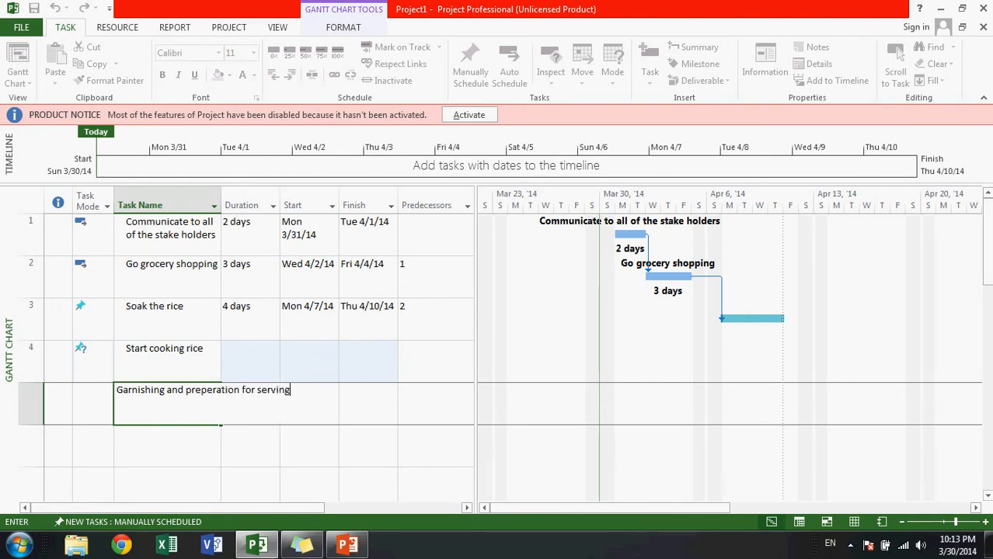
key("Return")
- Add a sixth task named "Feed back from the stakeholders" below the garnishing task
key("Right")
key("Up")
key("Up")
key("Down")
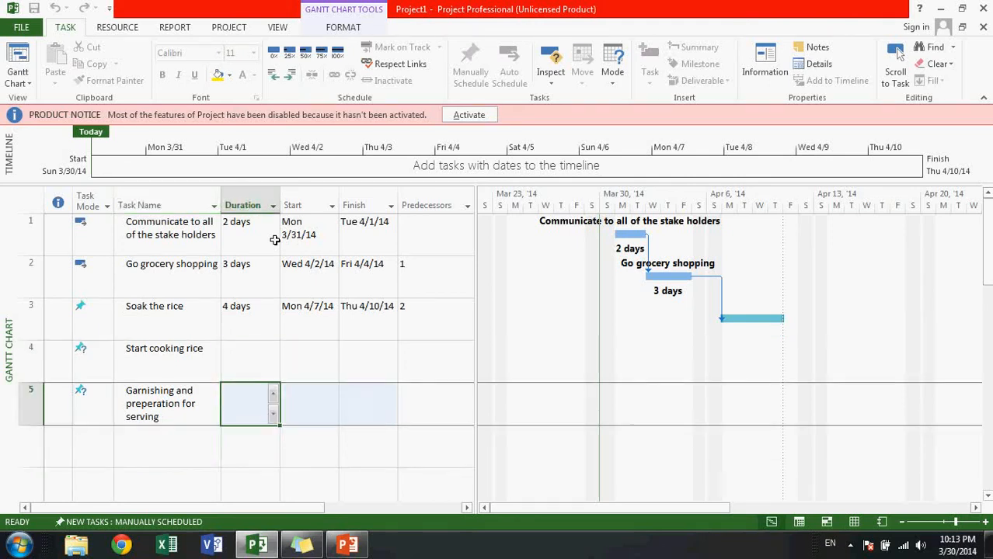
key("Left")
key("Down")
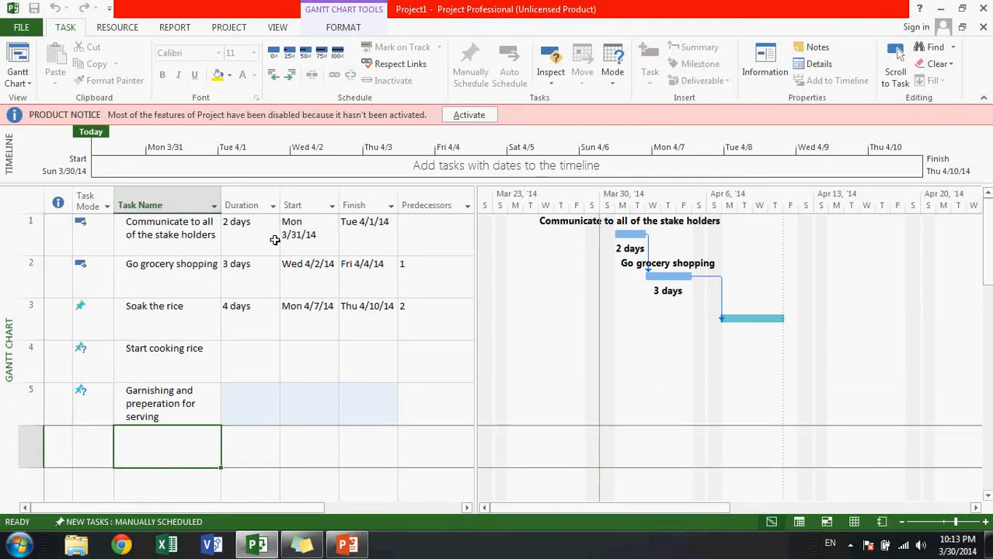
type("Feed back from the stakeholde")
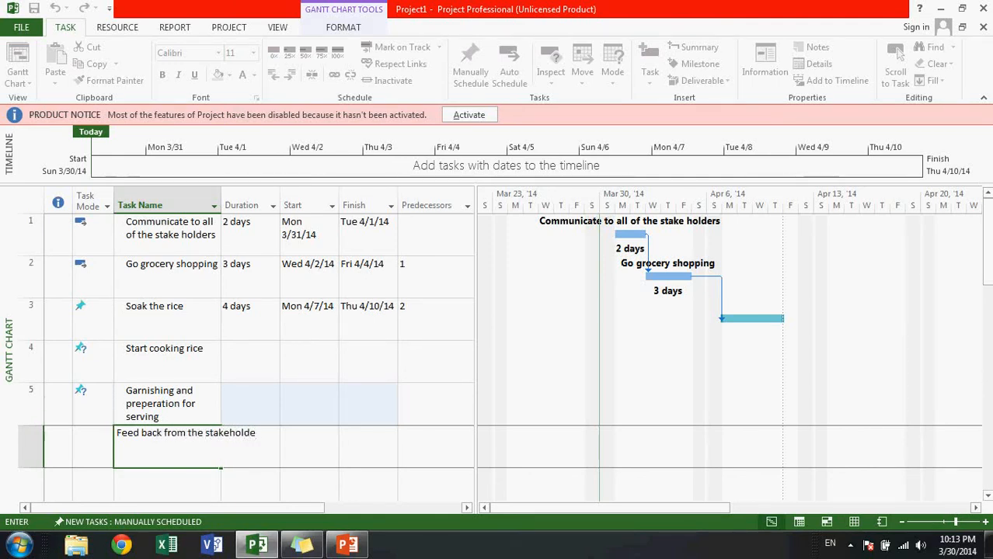
key("Return")
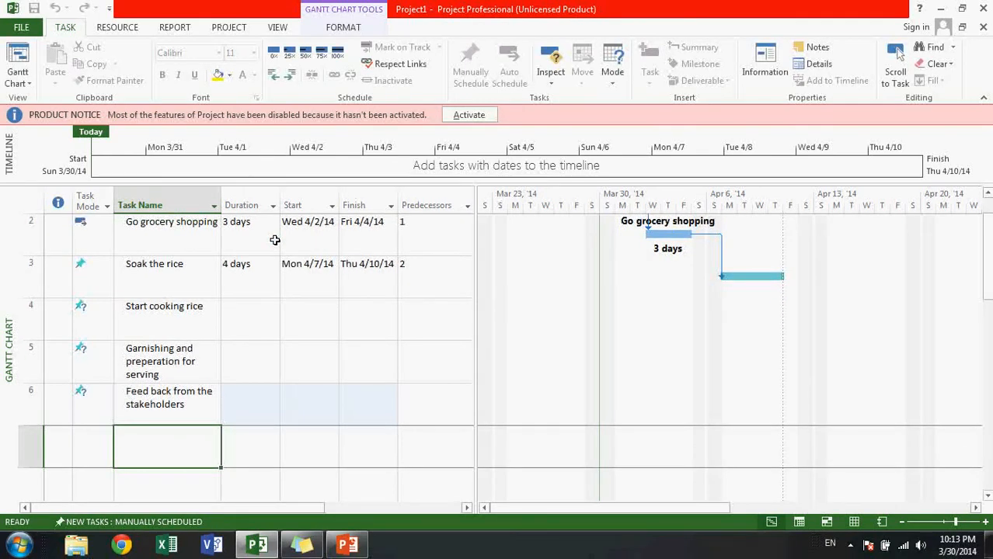
key("Up")
key("Up")
key("Up")
key("Up")
key("Right")
key("Down")
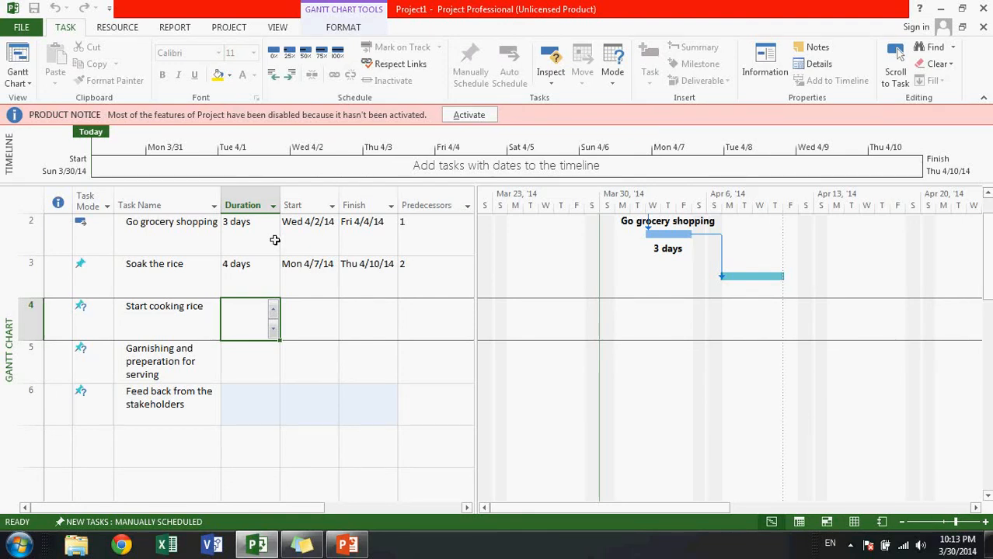
key("Left")
key("Up")
key("Up")
key("Up")
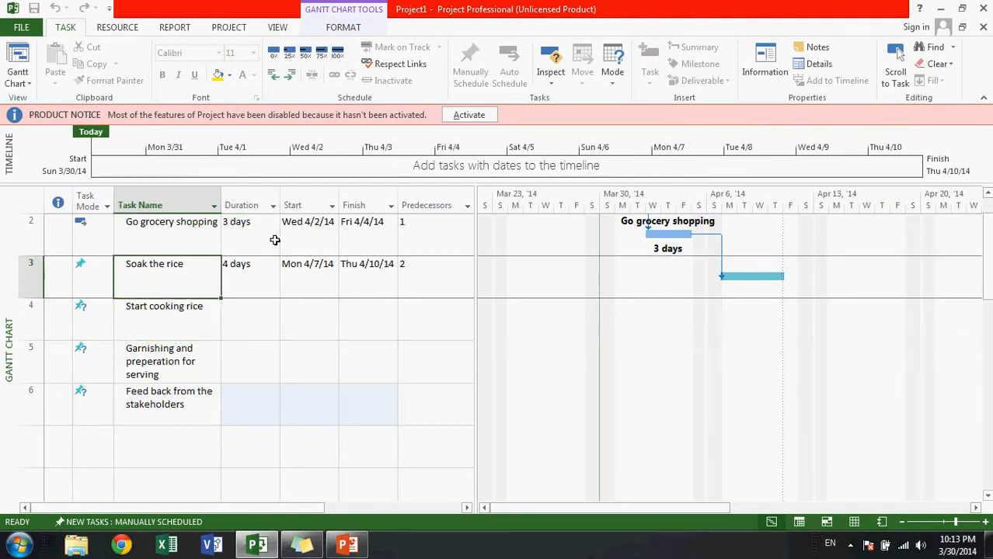
key("Down")
key("Down")
key("Down")
key("Down")
key("Down")
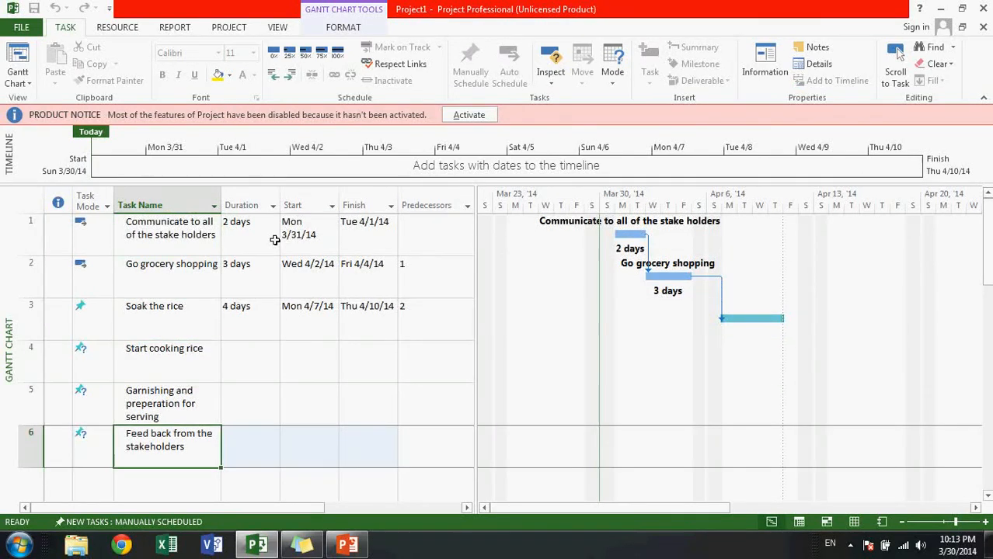
- Make task 3 the predecessor of Start cooking rice and task 4 the predecessor of Garnishing and preperation for serving
key("Right")
key("Up")
key("Up")
key("Up")
key("Down")
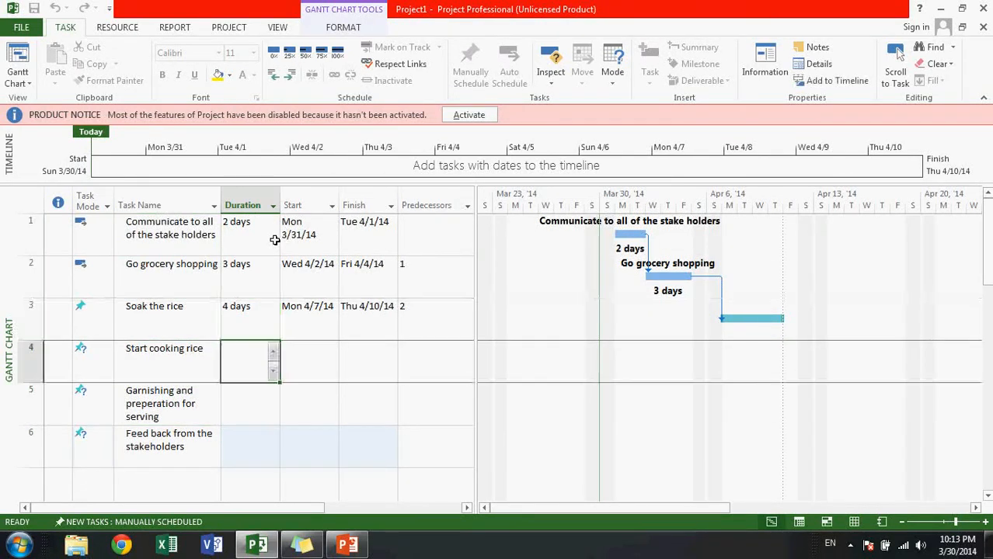
key("Right")
key("Right")
key("Right")
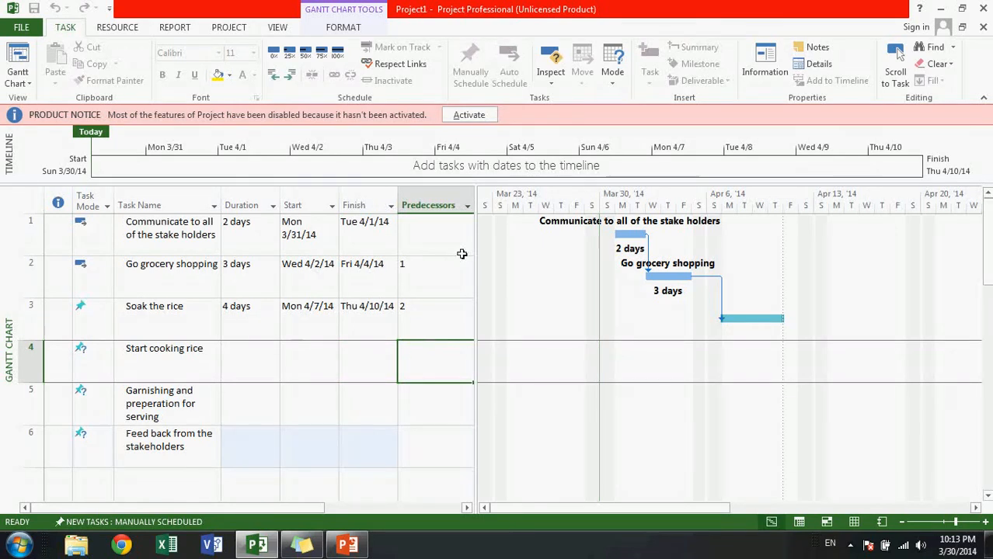
type("3")
key("Return")
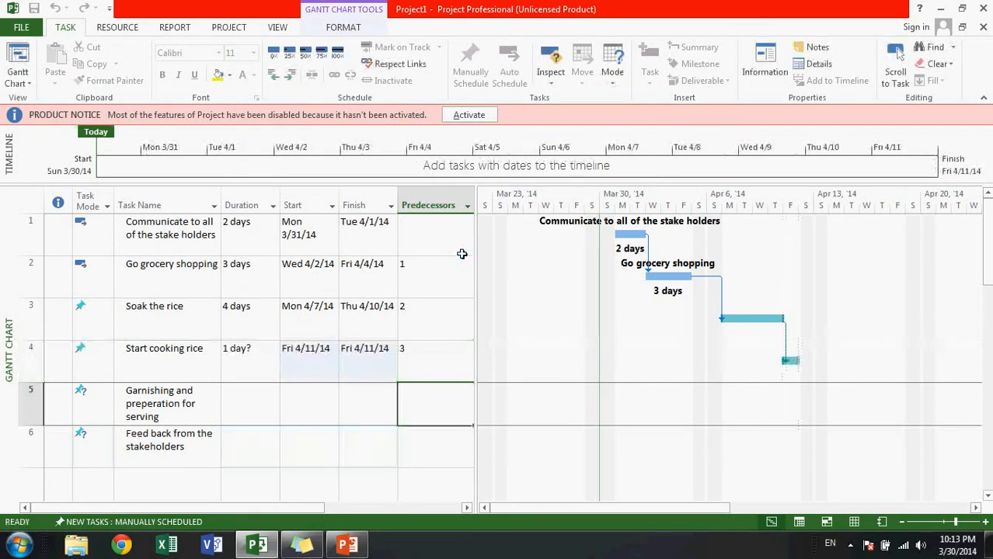
type("4")
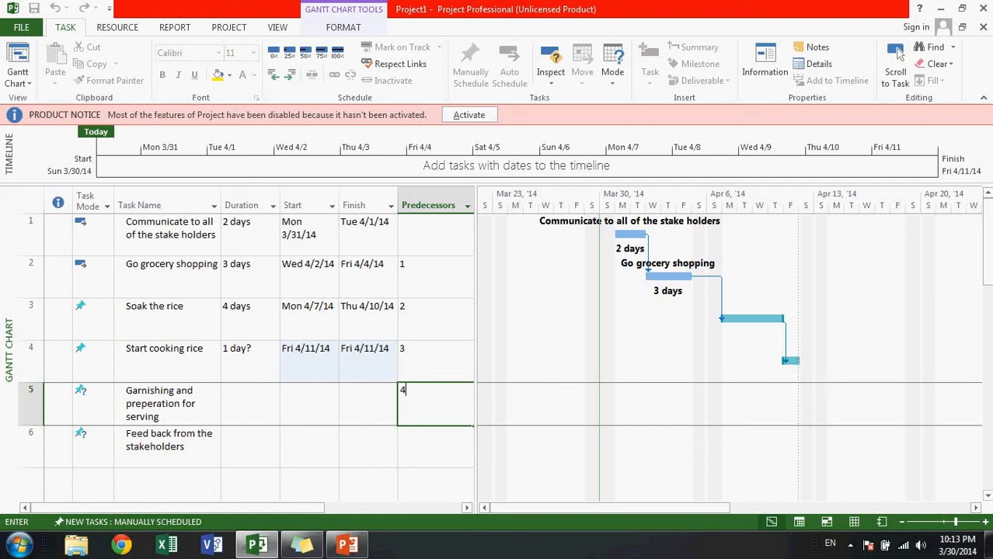
key("Return")
- Make task 5 the predecessor of the Feed back from the stakeholders task
type("6")
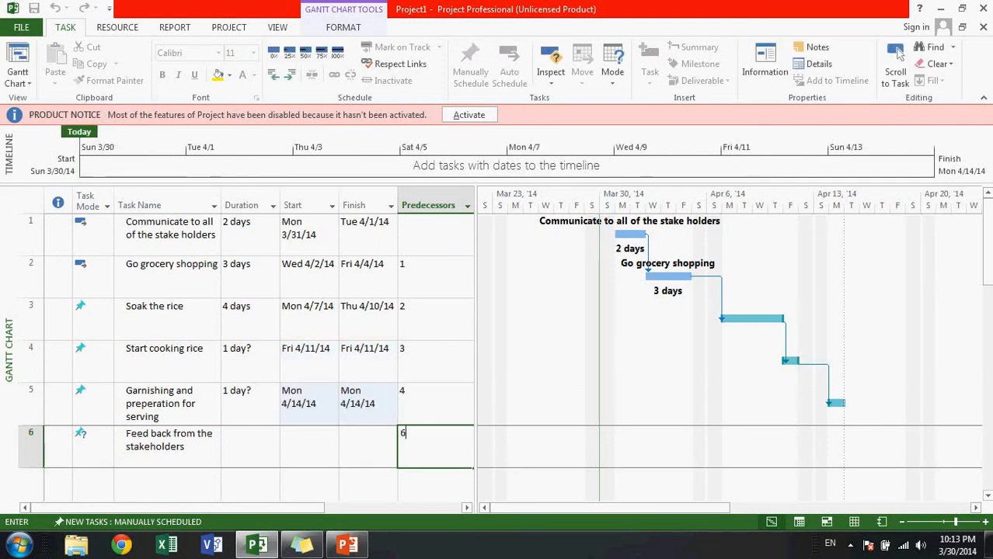
key("Return")
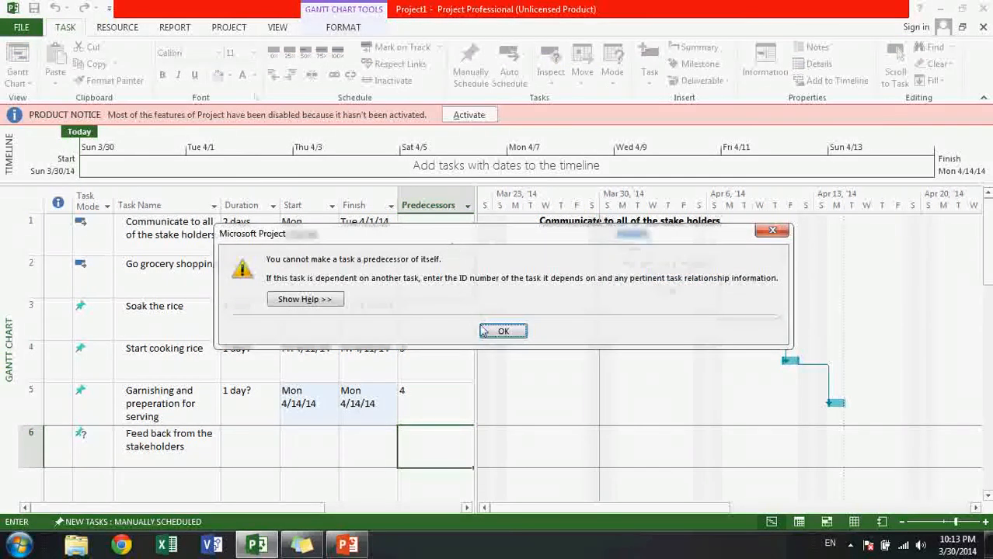
left_click(485, 332)
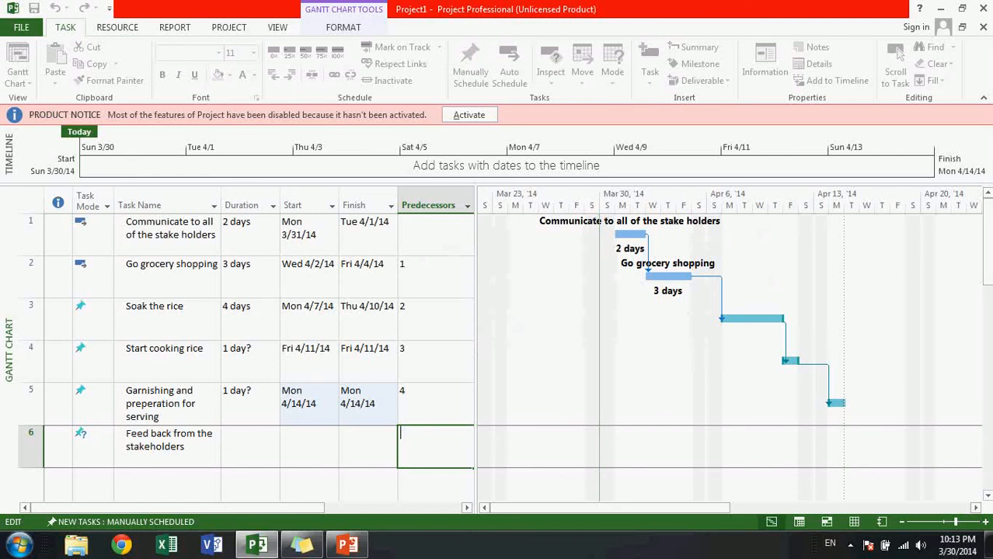
key("Return")
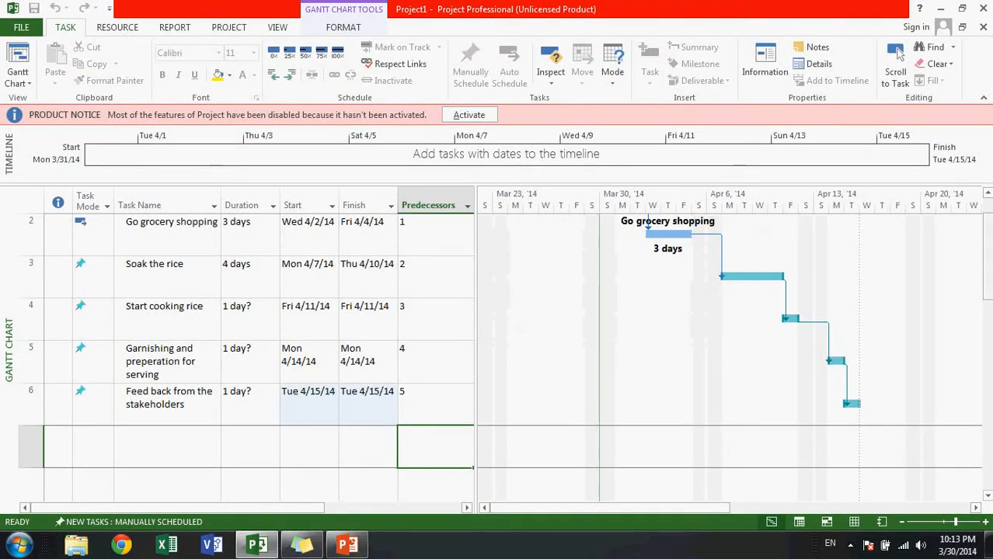
scroll(987, 266, "up", 1)
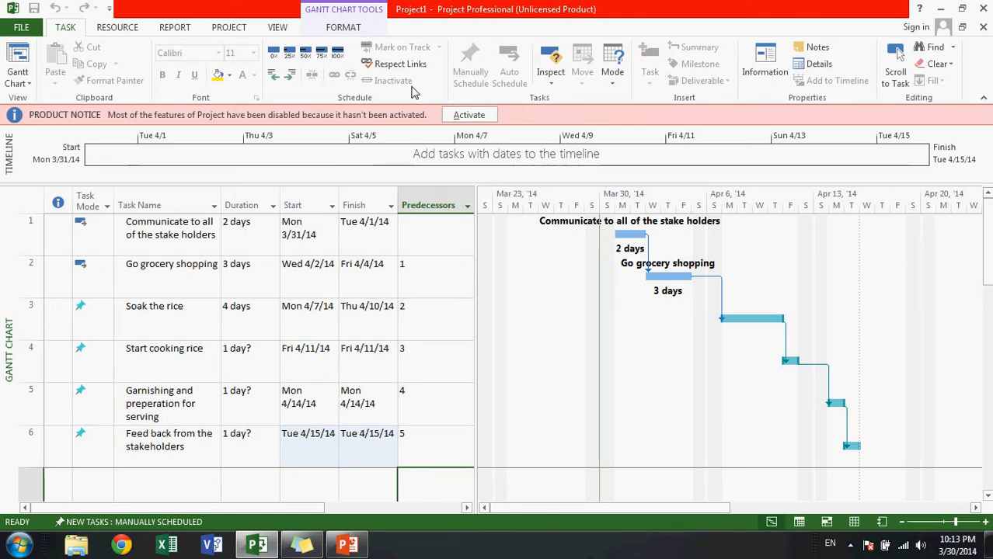
- Examine the weekend days of March 2014 in the working time settings of the Standard project calendar
left_click(228, 28)
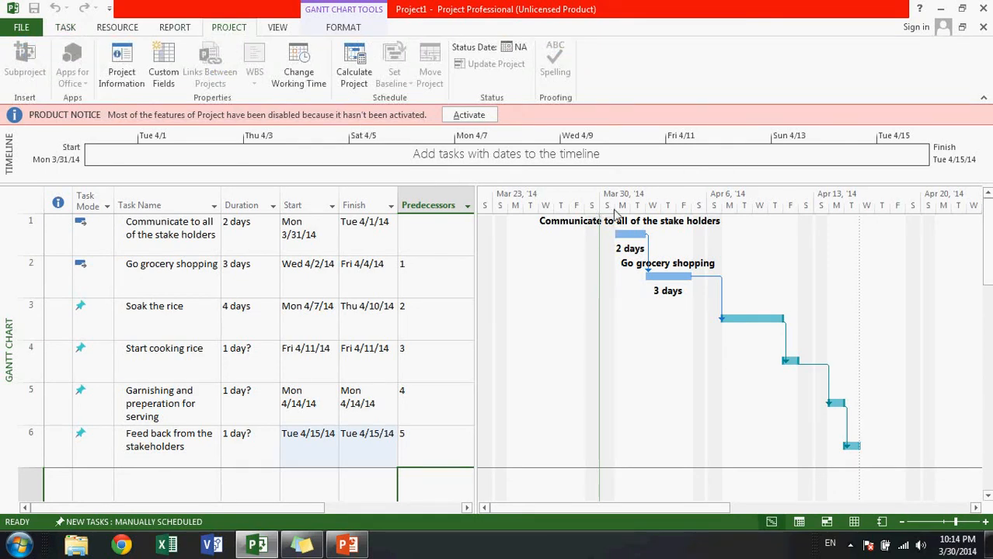
left_click(292, 81)
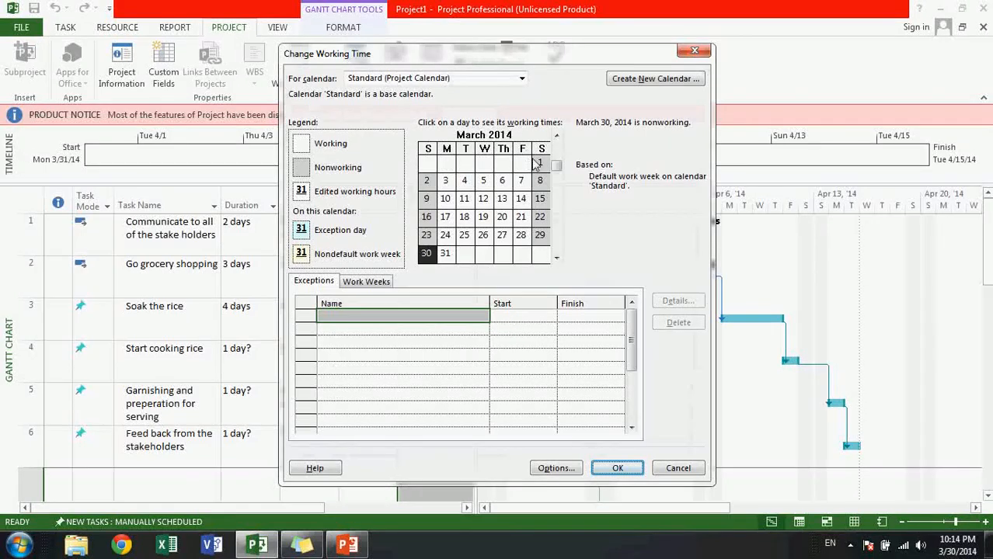
left_click(539, 164)
left_click_drag(535, 160, 535, 238)
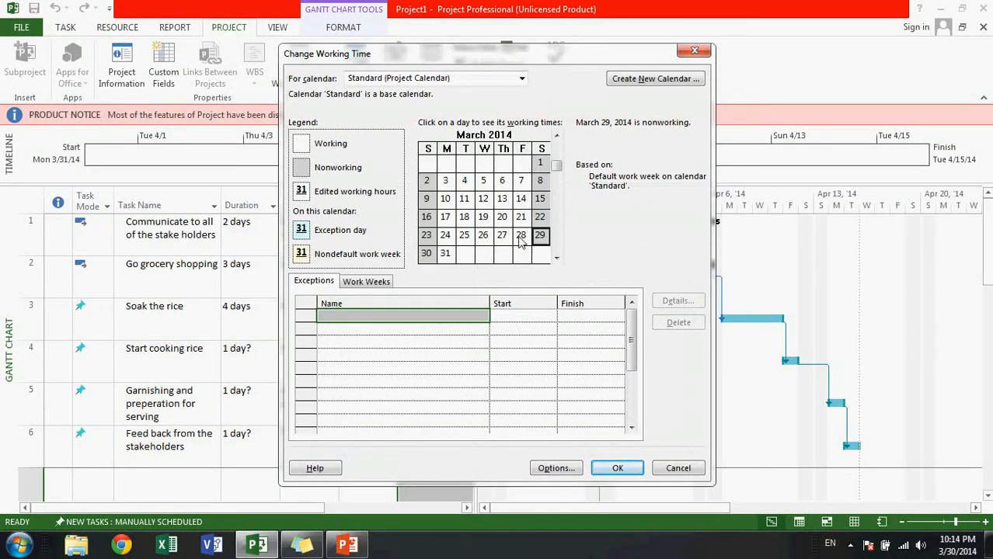
left_click_drag(430, 185, 426, 256)
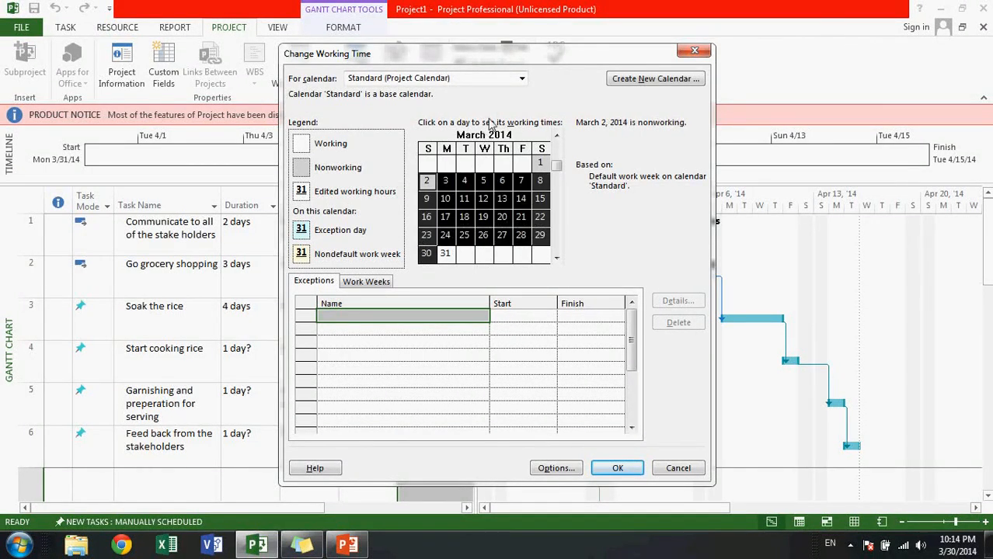
left_click(521, 79)
key("Escape")
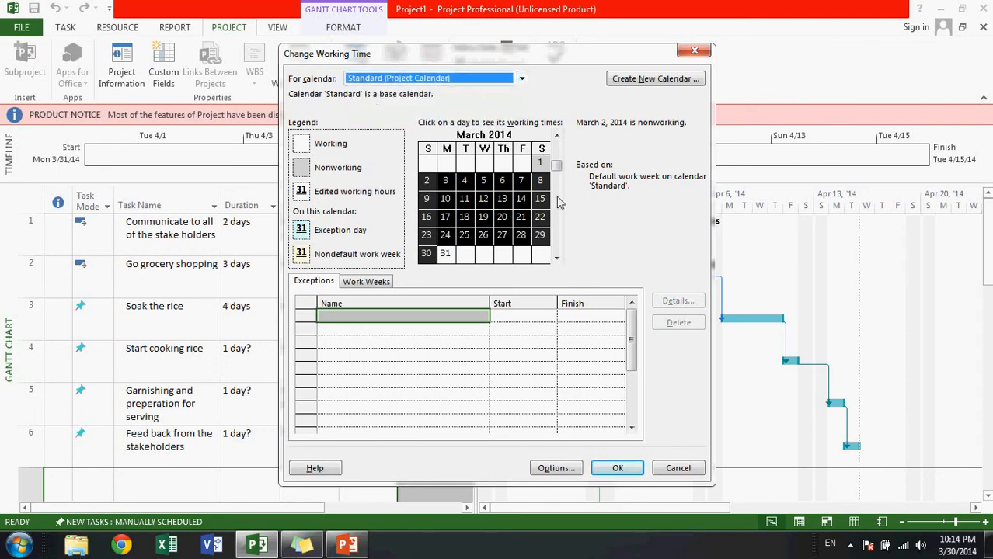
left_click(389, 324)
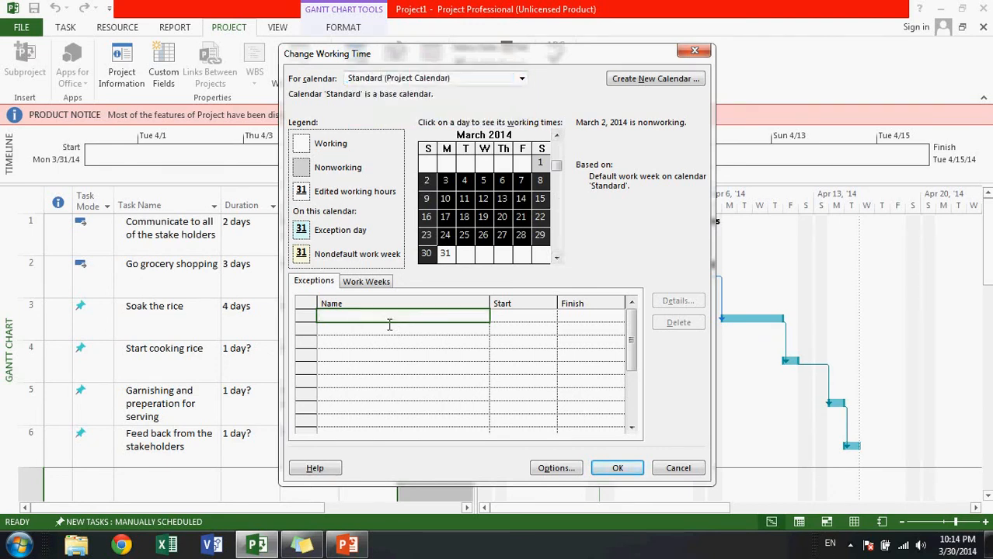
- Check the details of the calendar's default work week and close the working time settings
left_click(379, 283)
double_click(390, 319)
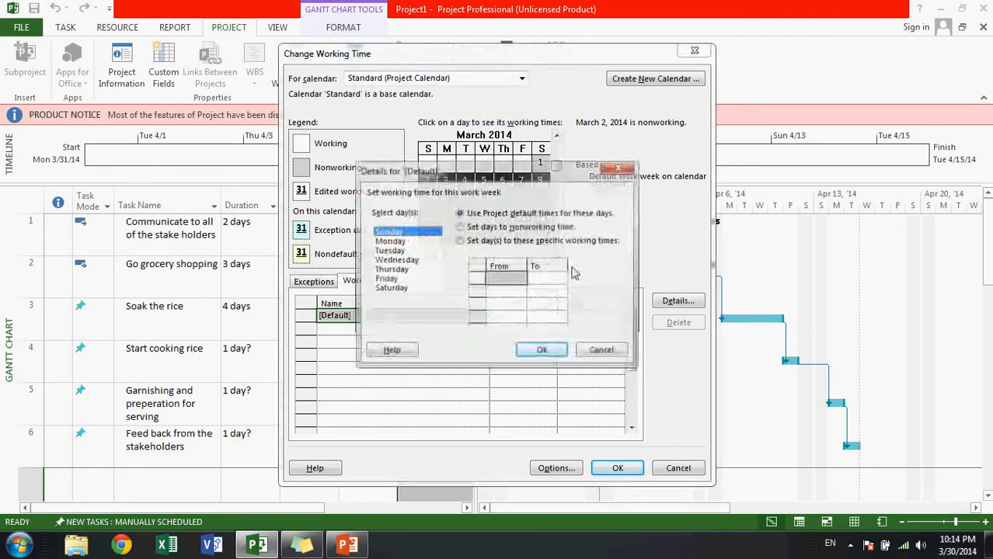
left_click(602, 351)
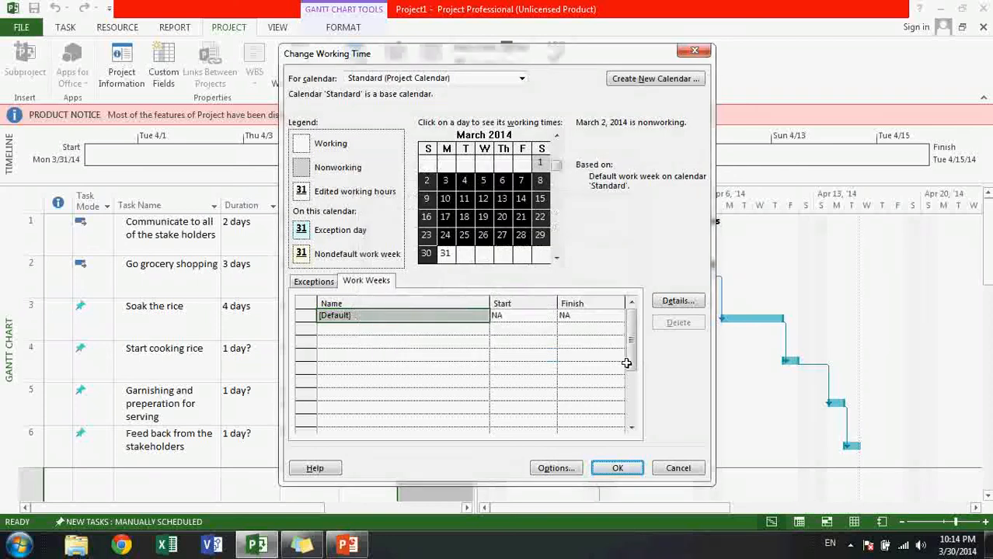
left_click(670, 303)
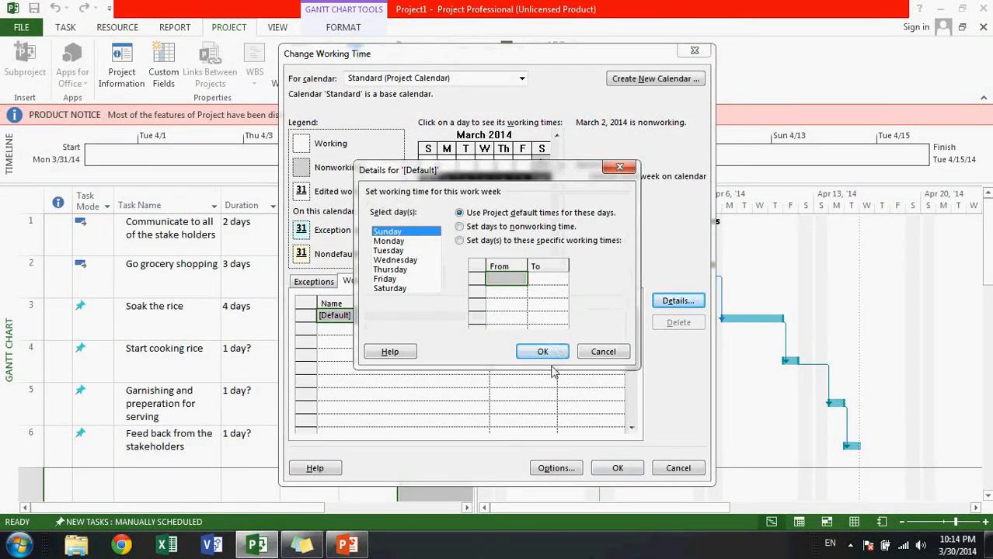
left_click(589, 358)
left_click(617, 469)
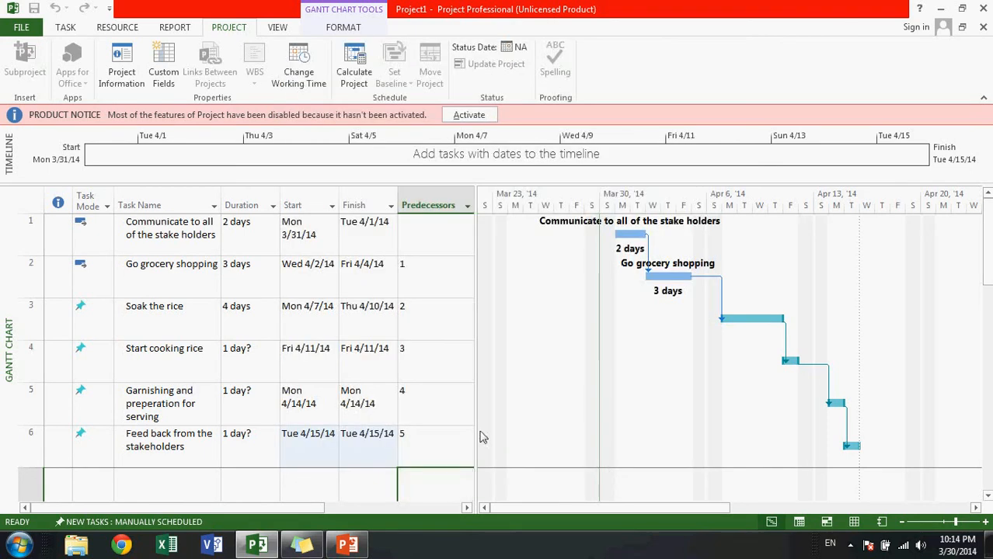
- Switch the task mode of Soak the rice to Auto Scheduled
left_click(263, 317)
key("Up")
key("Up")
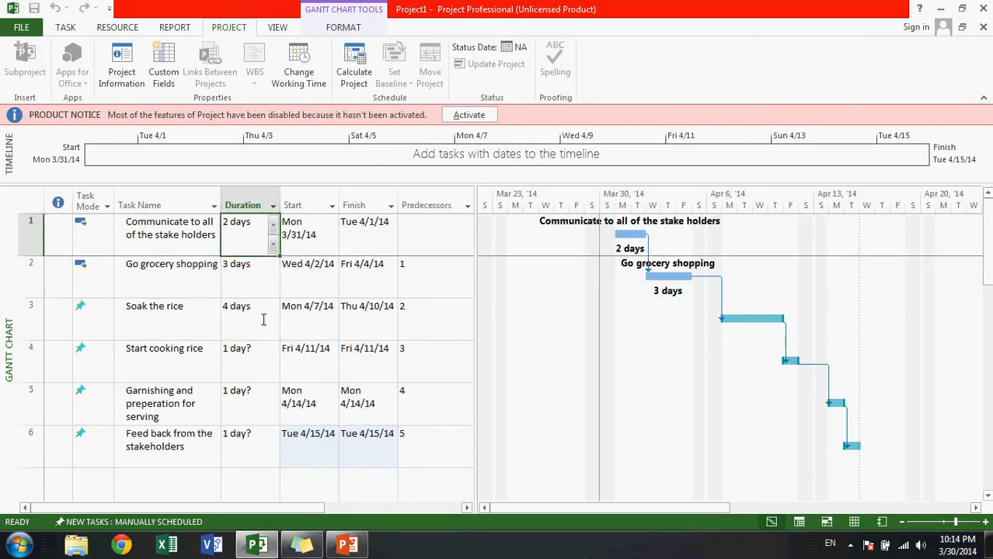
key("Left")
key("Left")
key("Down")
key("Up")
key("Down")
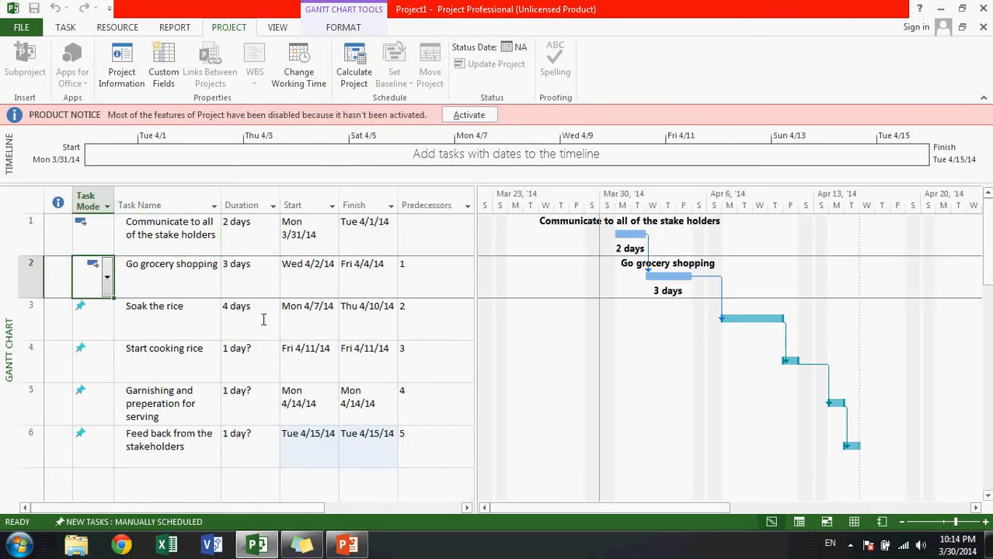
key("Down")
left_click(107, 319)
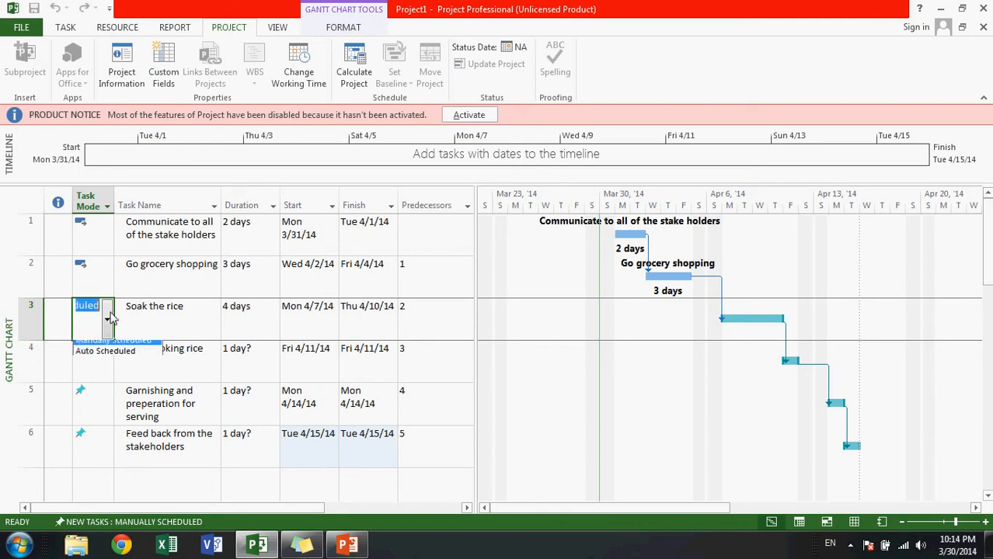
left_click(96, 356)
- Switch the task mode of Start cooking rice to Auto Scheduled
left_click(102, 362)
left_click(107, 362)
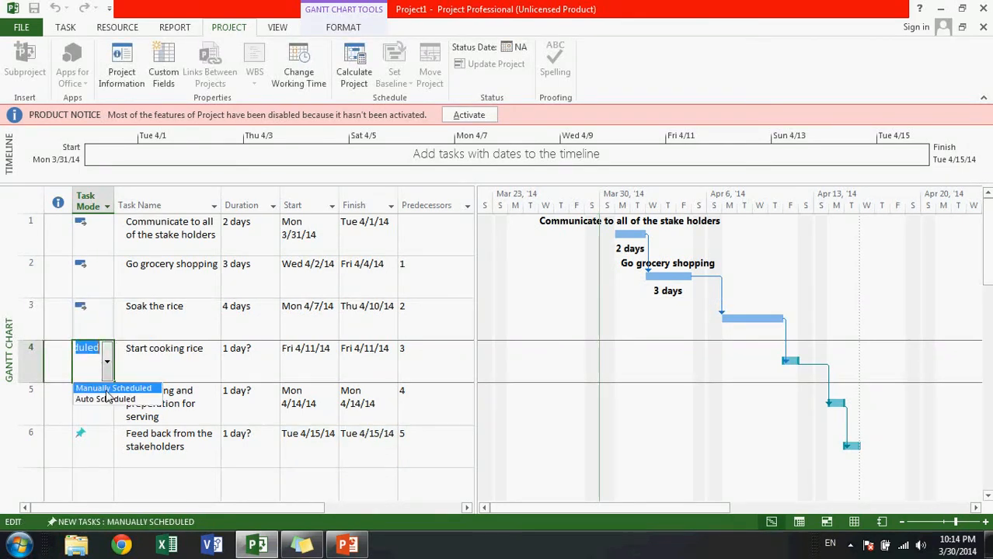
left_click(105, 399)
- Switch the task mode of the garnishing task and the stakeholder feedback task to Auto Scheduled
left_click(107, 405)
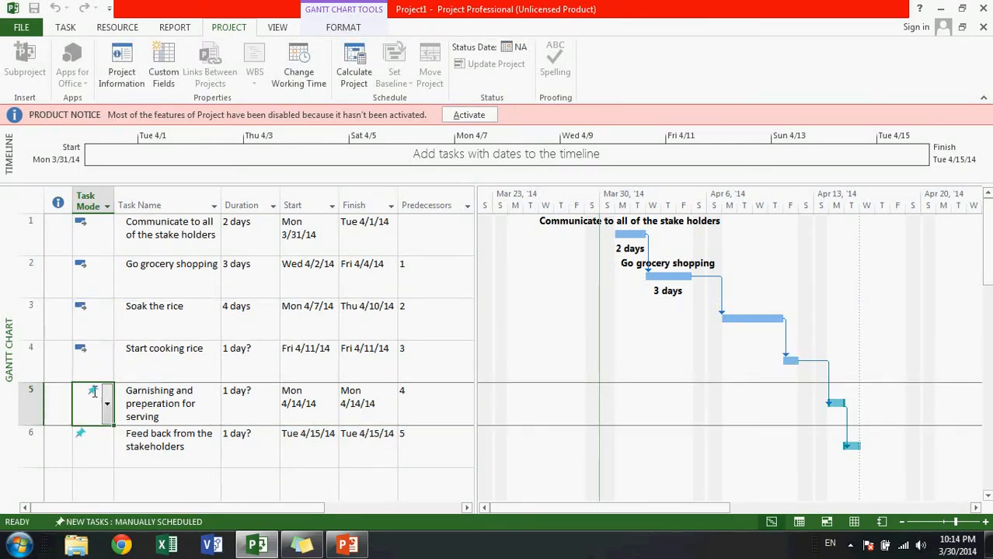
left_click_drag(31, 359, 36, 446)
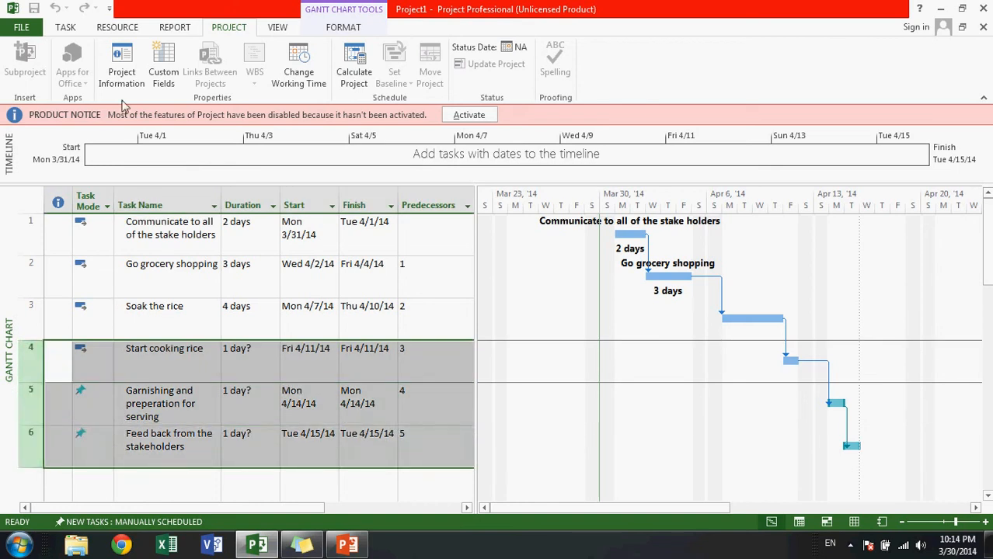
left_click(66, 27)
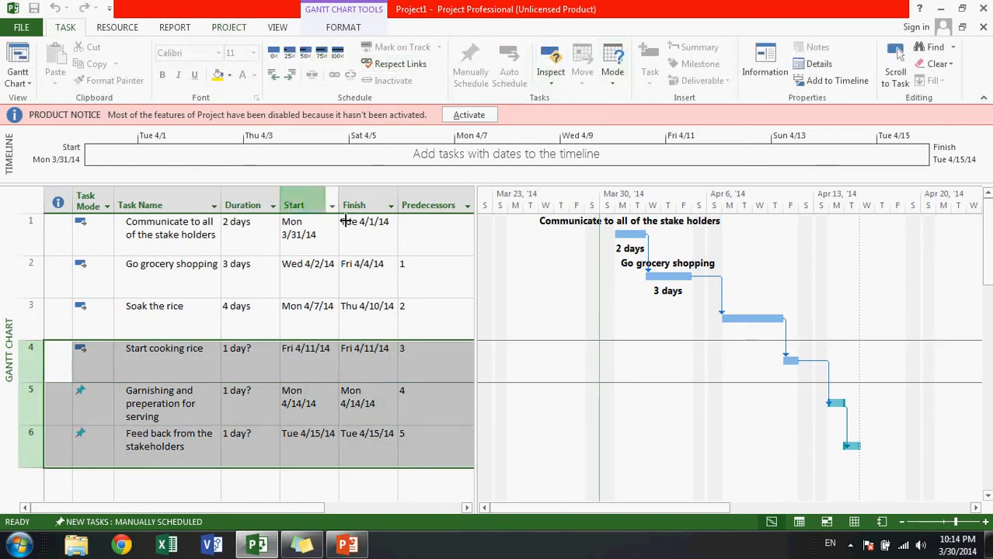
left_click(91, 394)
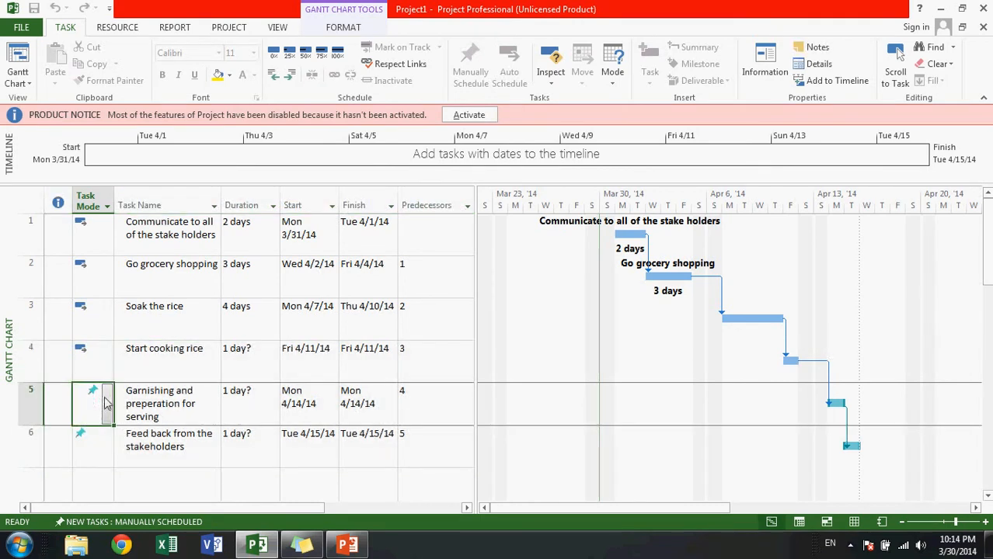
left_click(106, 401)
left_click(108, 444)
left_click(108, 444)
left_click(101, 485)
- Set the duration of the Communicate to all of the stake holders task to 0 days
left_click(163, 243)
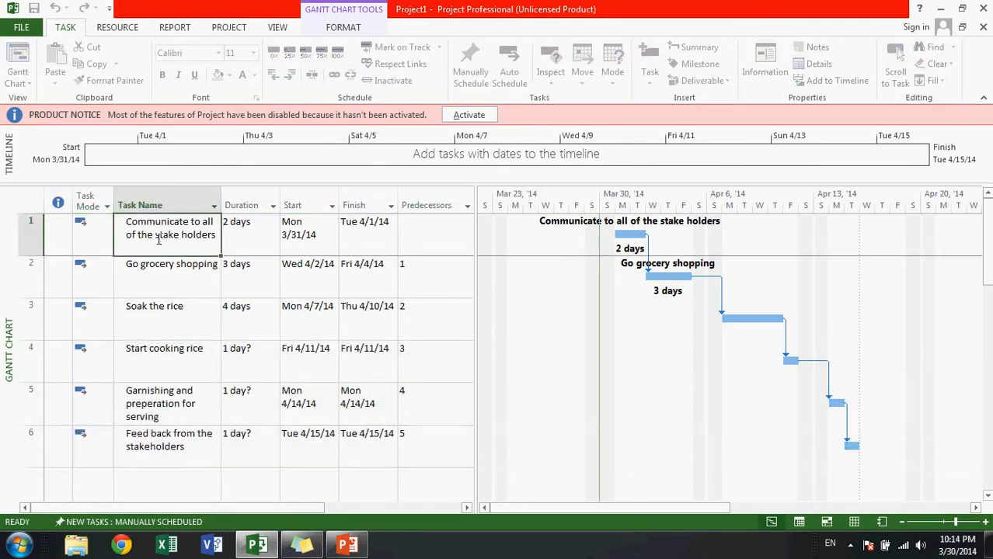
left_click(227, 246)
type("0")
key("Tab")
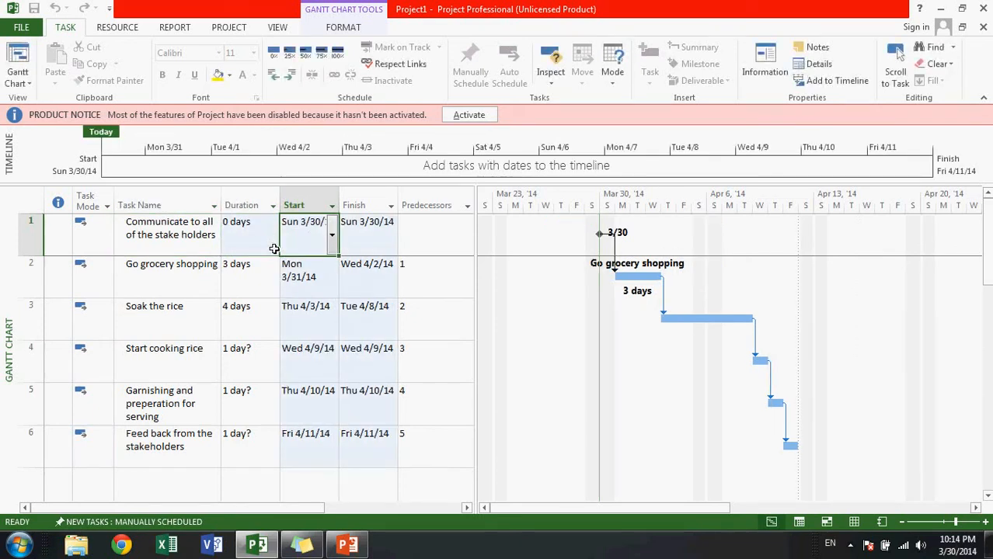
- Set the duration of the Communicate to all of the stake holders task back to 2 days
left_click(275, 249)
type("2")
key("Return")
key("Down")
left_click(274, 248)
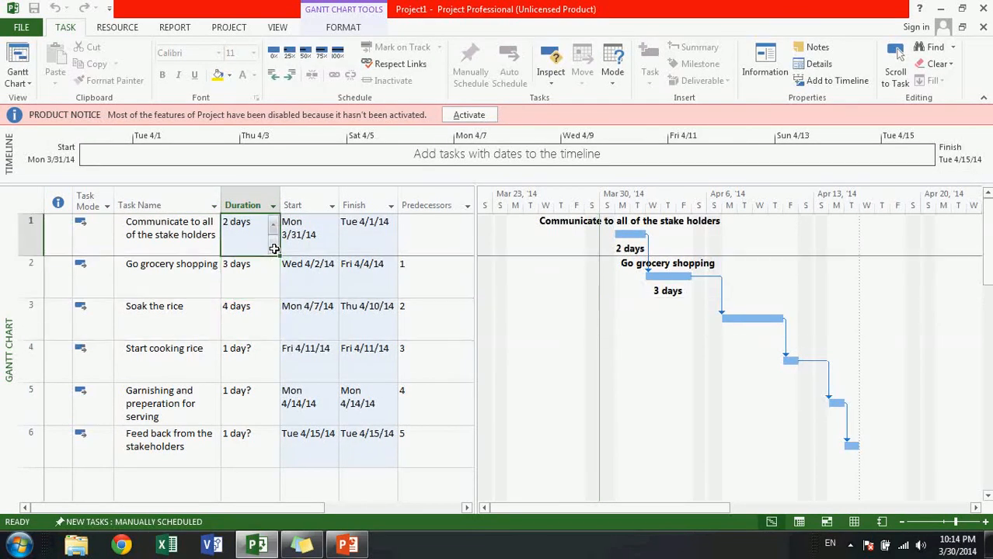
left_click(41, 240)
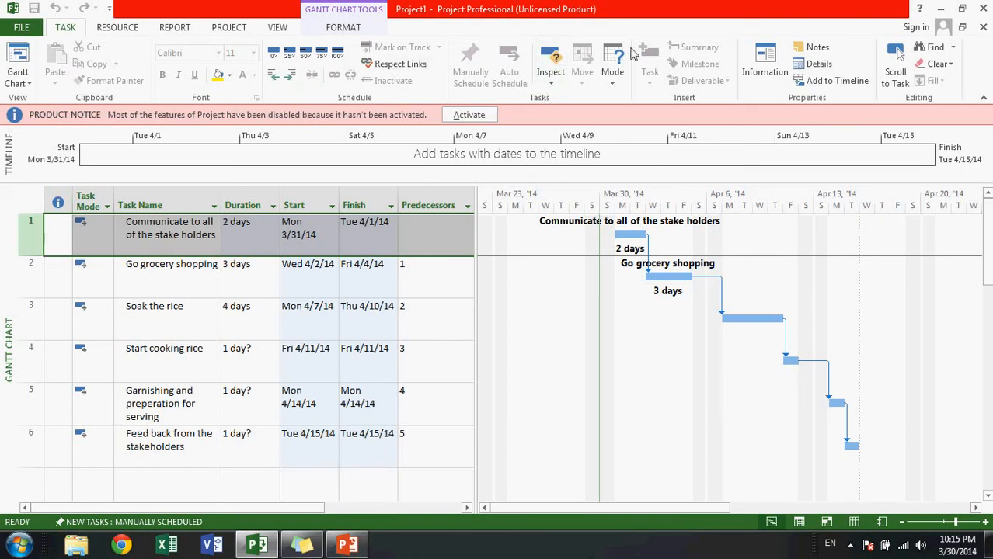
left_click(332, 273)
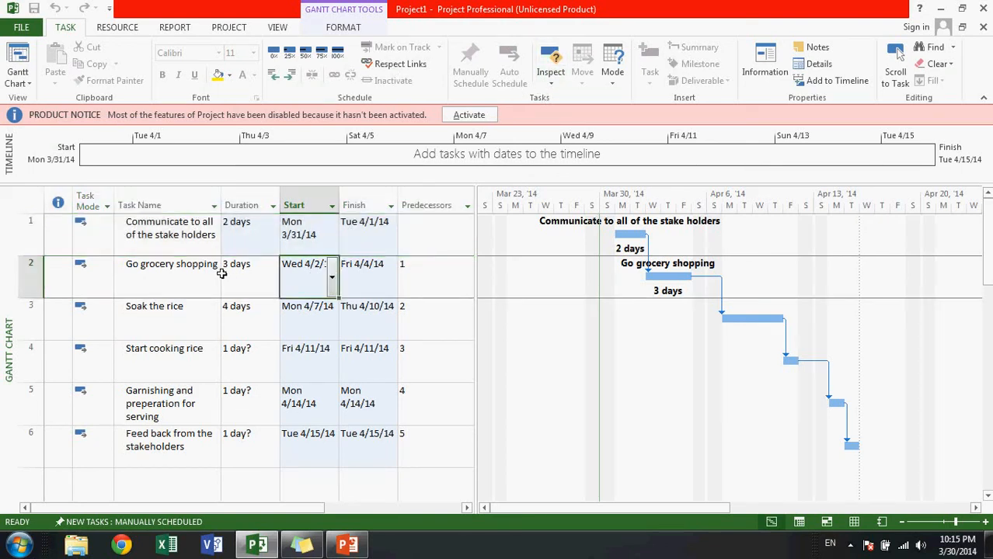
right_click(36, 240)
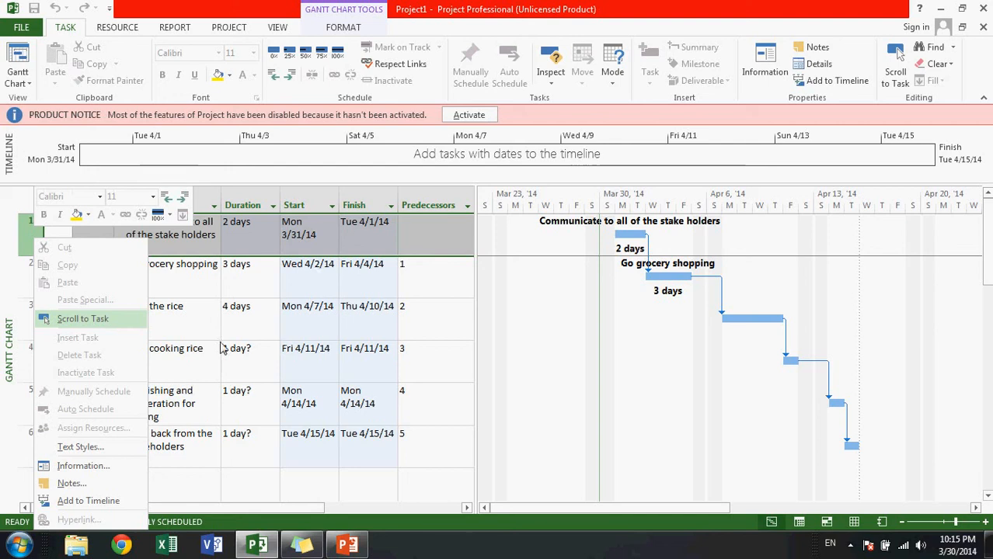
left_click(243, 335)
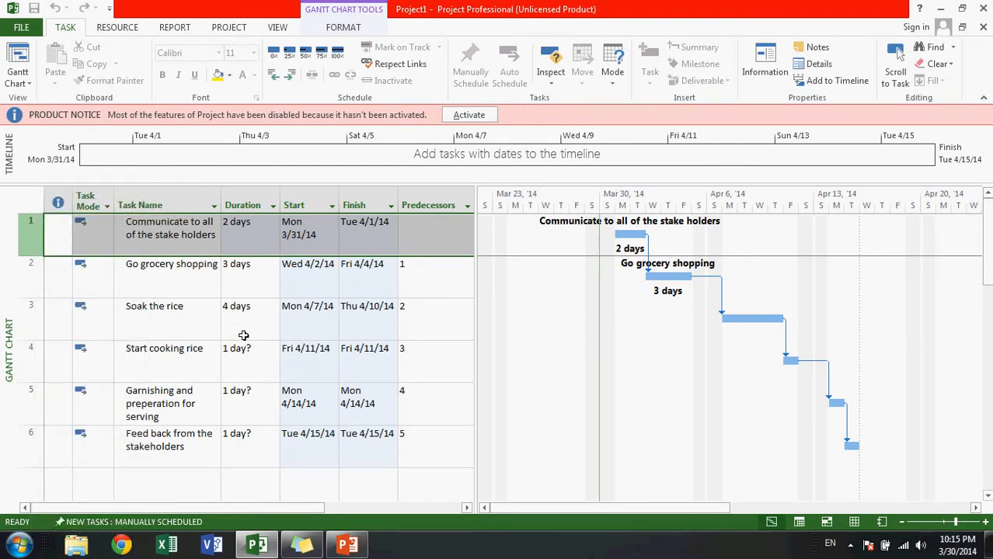
left_click(175, 445)
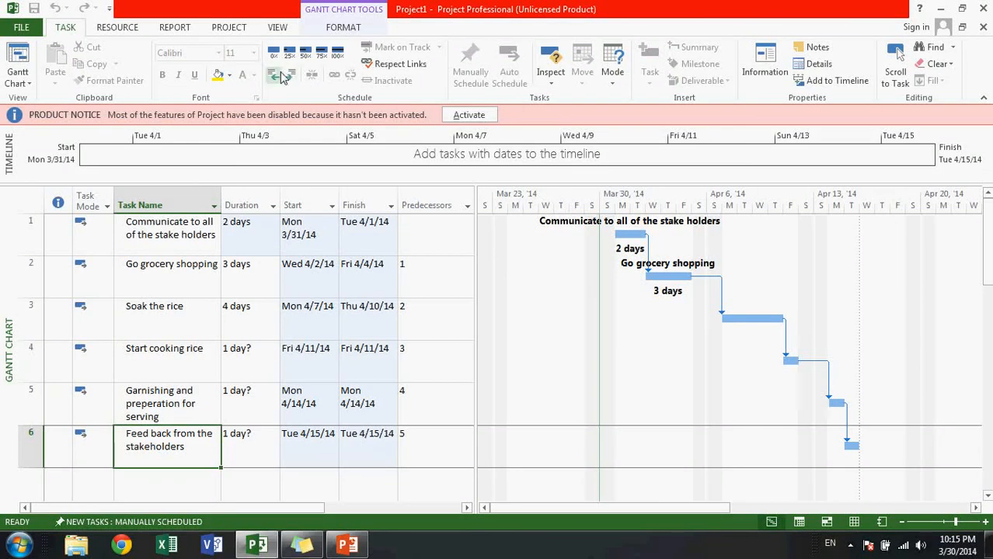
left_click(44, 455)
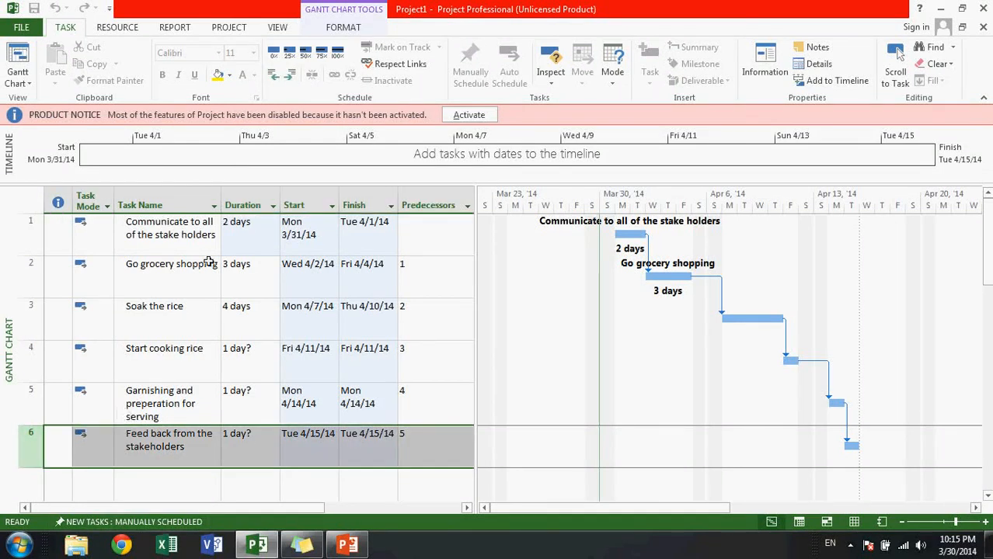
left_click(693, 290)
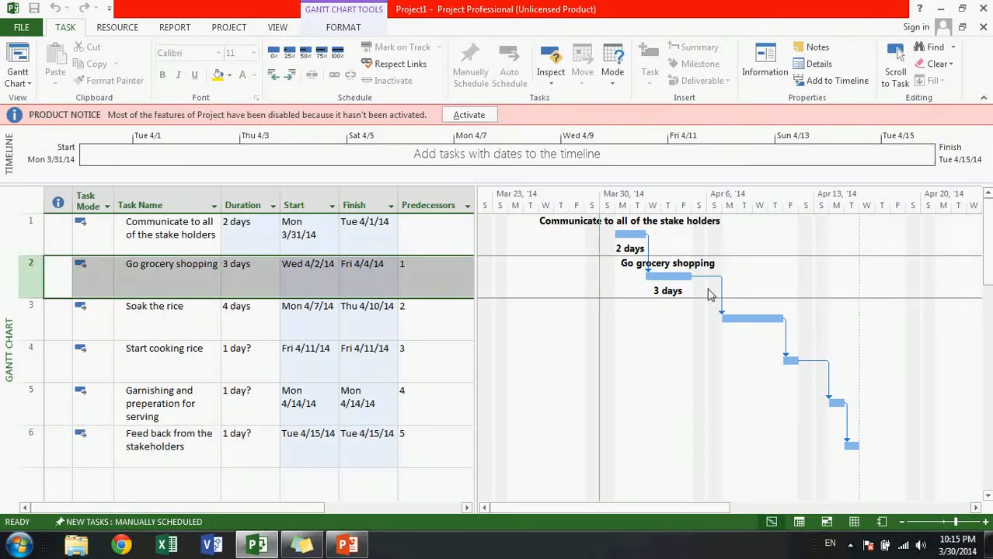
left_click(764, 326)
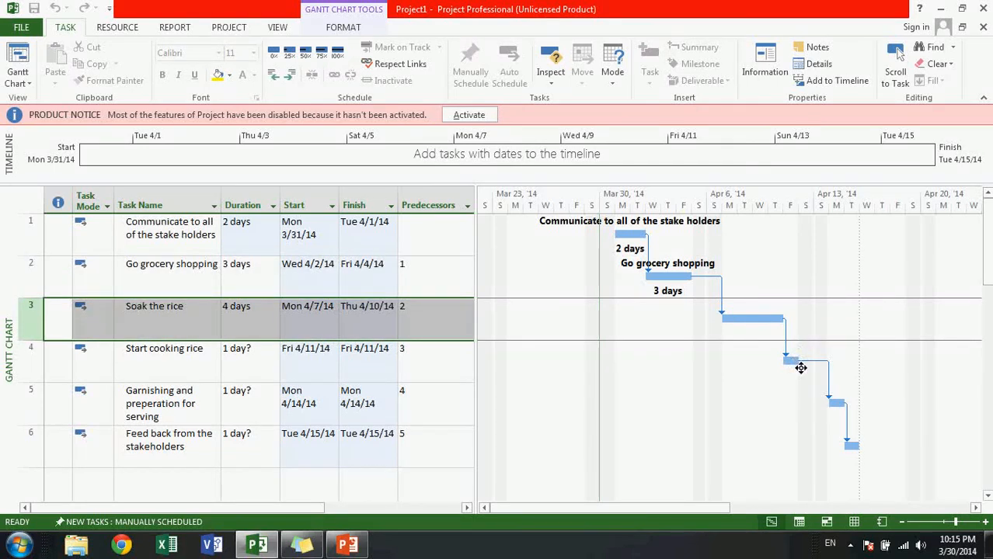
left_click(800, 367)
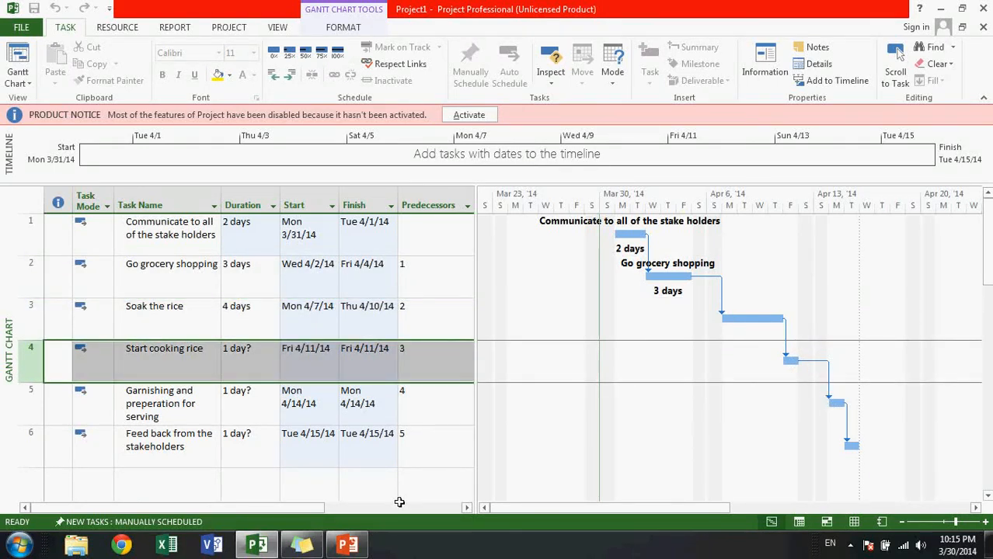
- Enter Grocery buyer as a resource in the task information of Communicate to all of the stake holders
left_click_drag(279, 508, 437, 512)
left_click(365, 250)
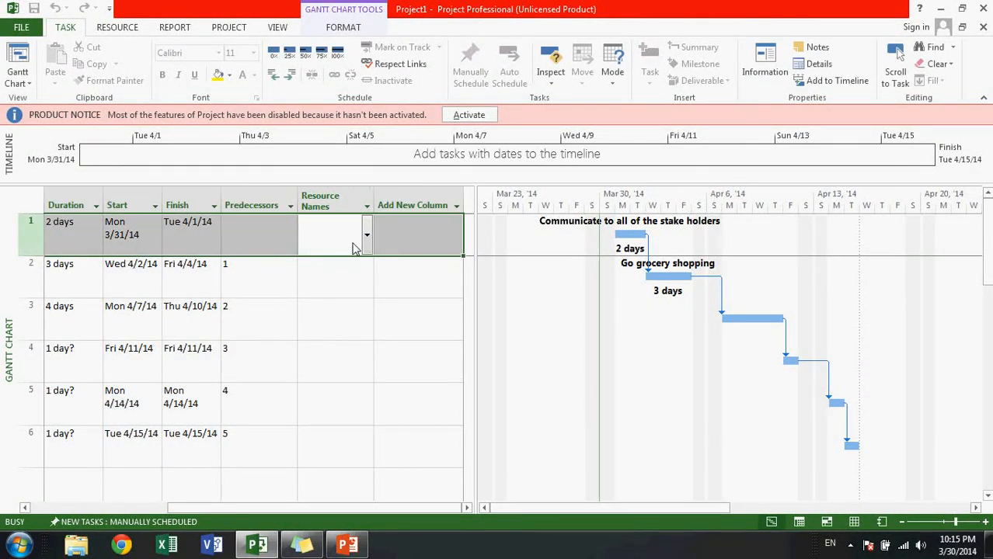
double_click(353, 247)
left_click(392, 153)
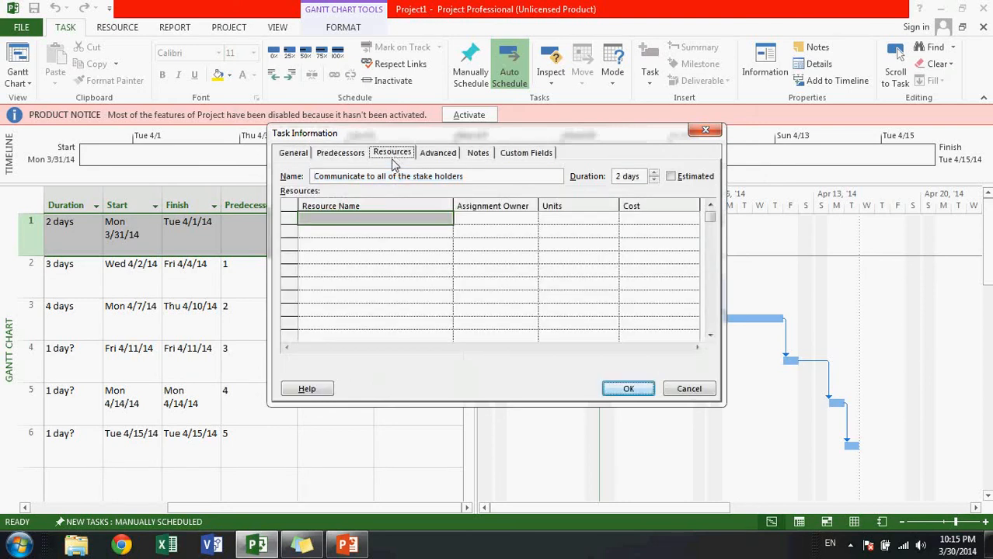
left_click(361, 221)
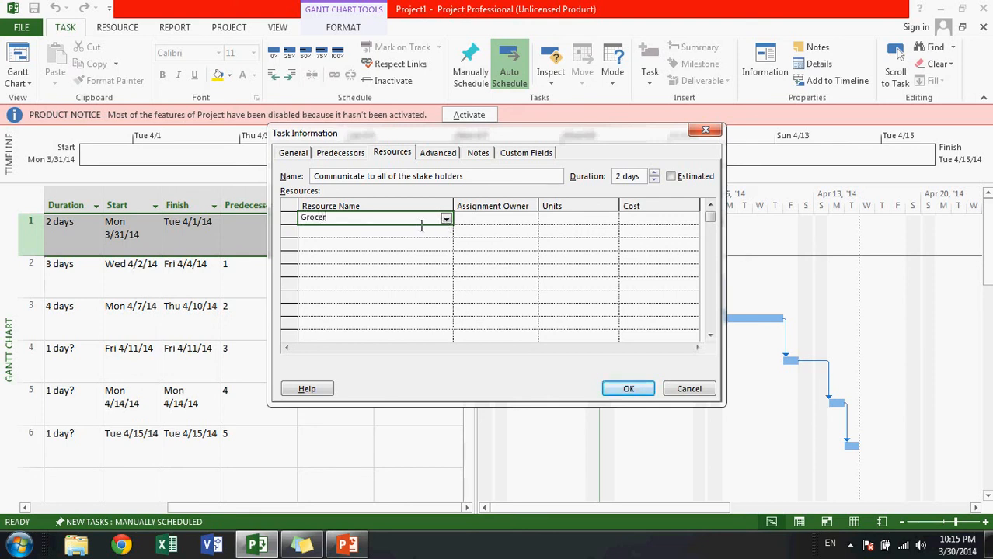
type("Grocery buyer")
key("Tab")
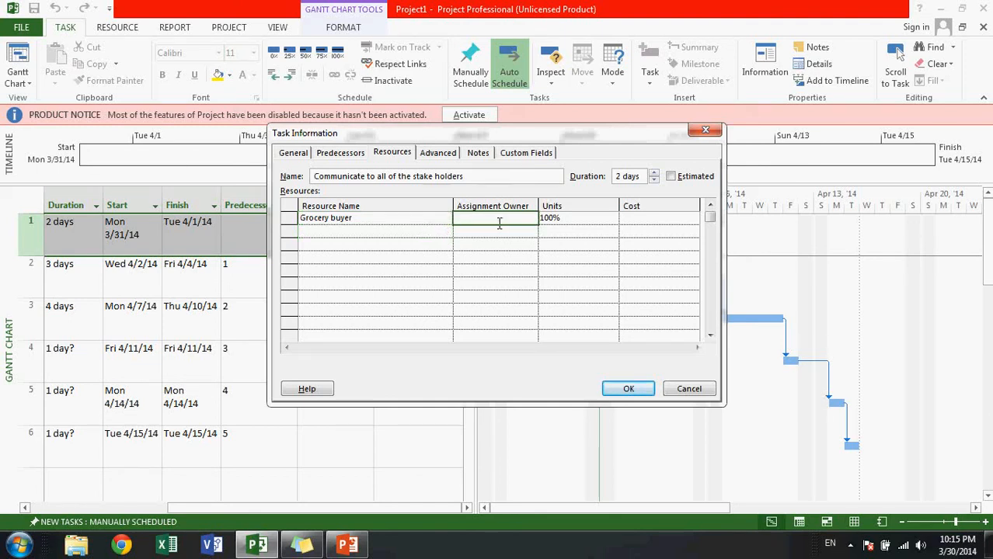
- Examine the Grocery buyer resource's assignment owner, units and cost fields, and close the task information without saving
left_click(649, 222)
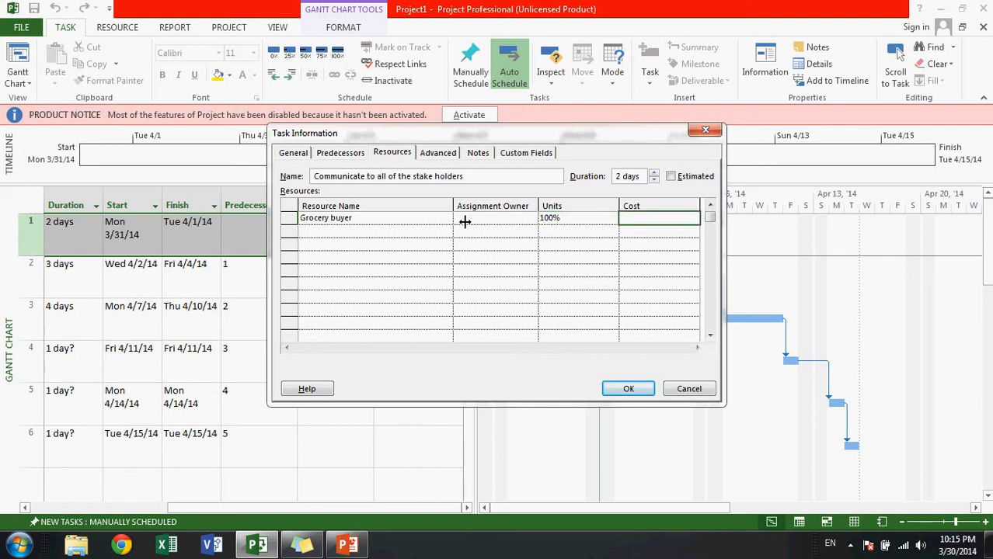
left_click(376, 225)
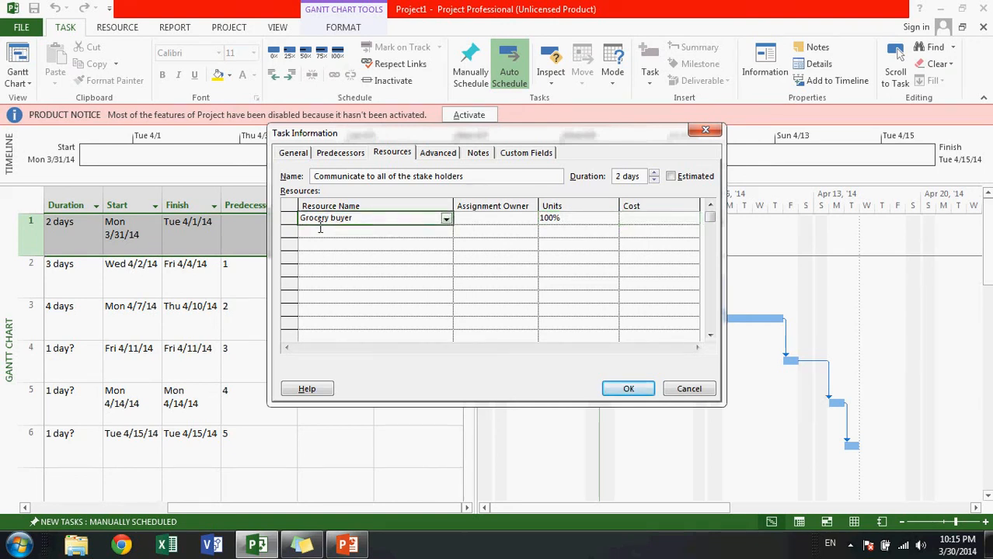
left_click(448, 221)
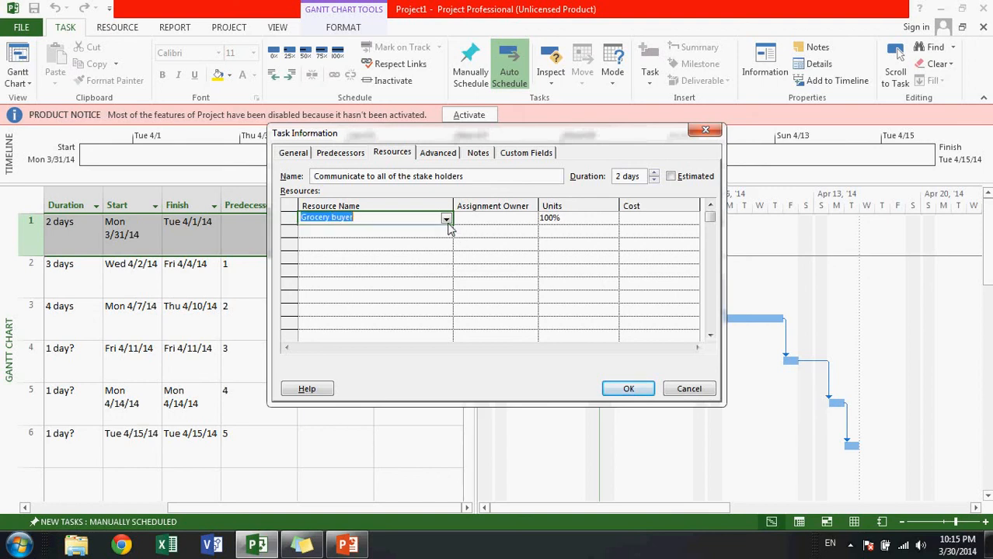
left_click(466, 221)
left_click(576, 223)
left_click(654, 225)
left_click(580, 219)
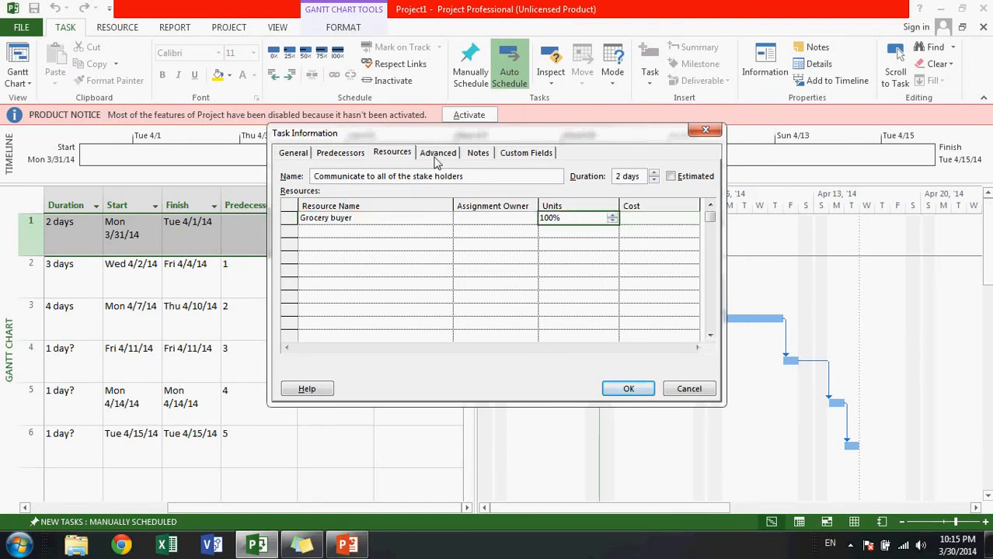
left_click(435, 156)
left_click(704, 129)
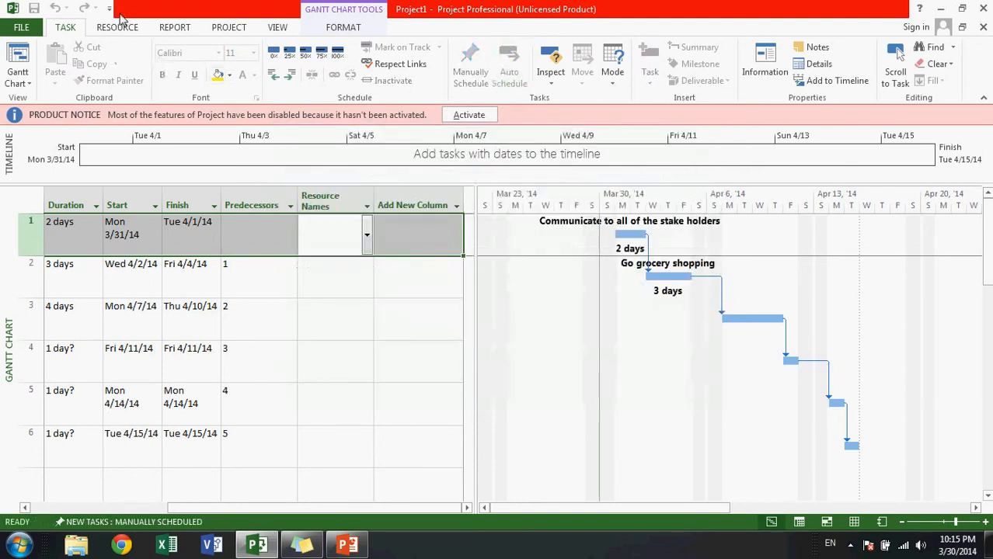
left_click(174, 28)
left_click(222, 28)
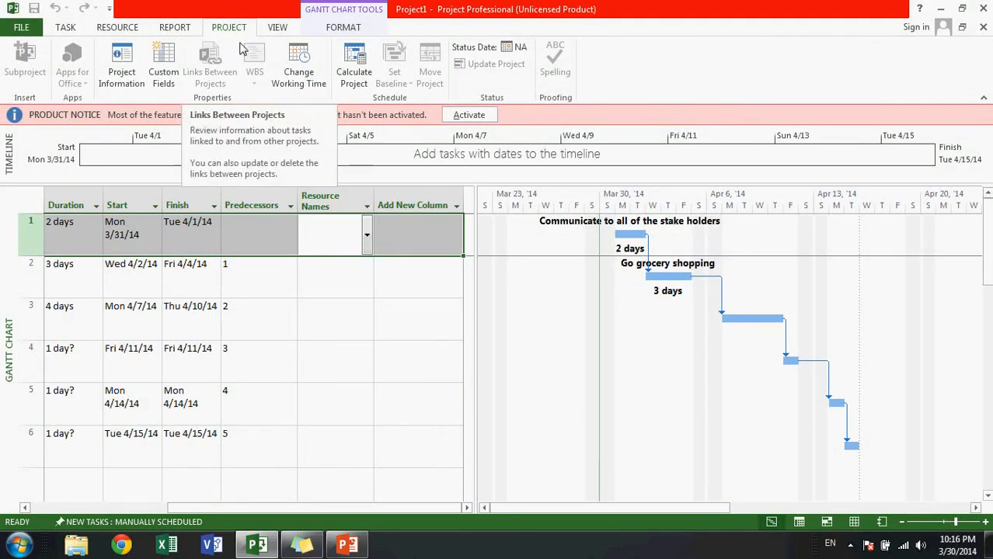
left_click(278, 28)
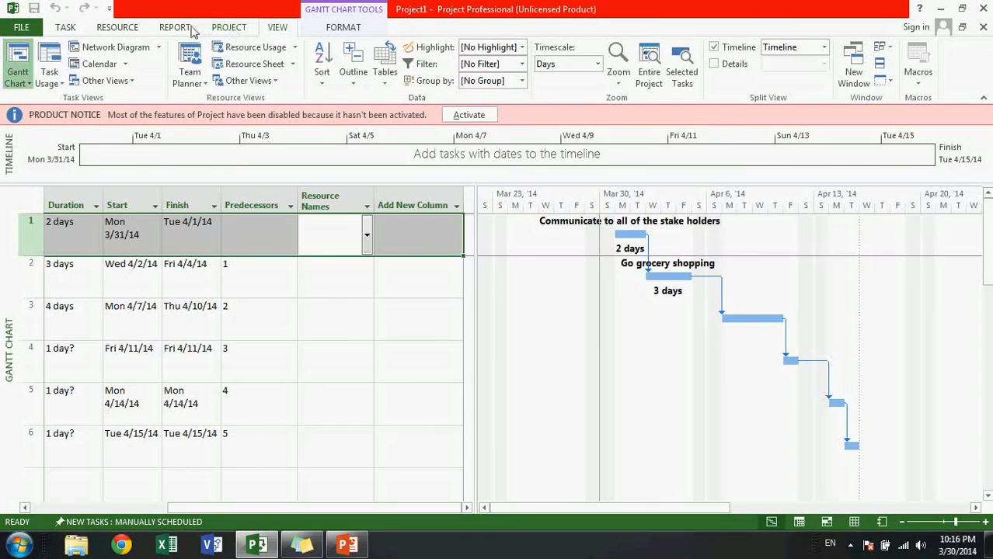
left_click(126, 31)
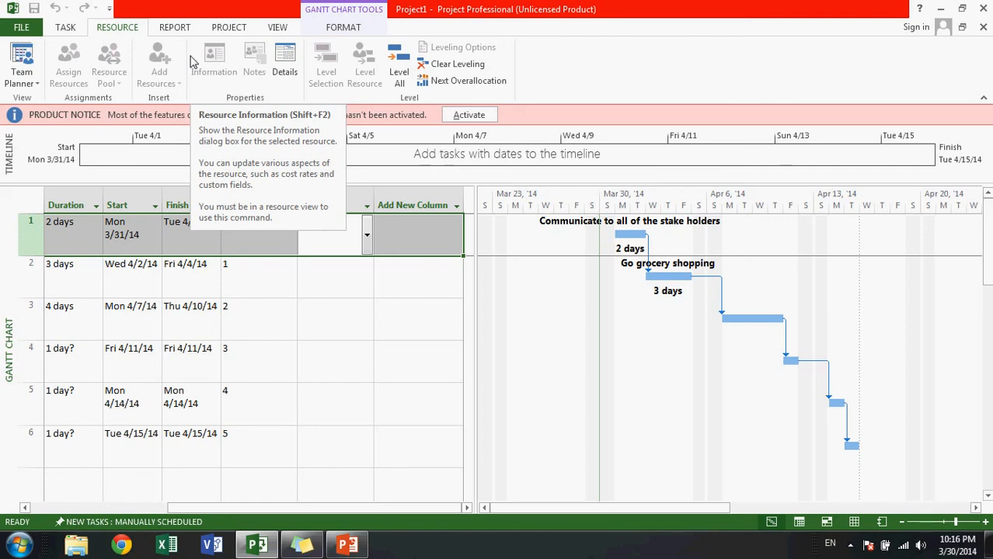
left_click(61, 28)
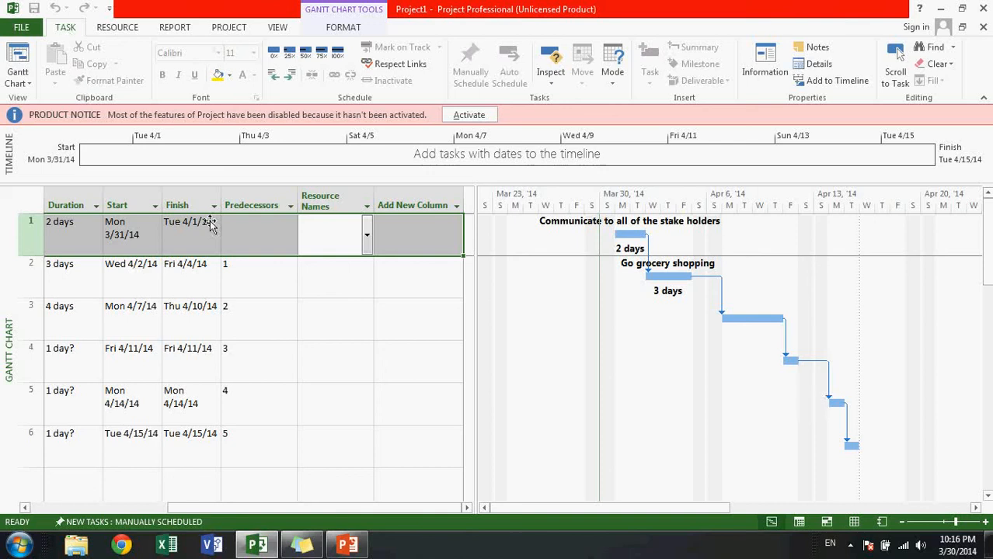
key("Left")
key("Left")
key("Left")
key("Left")
key("Left")
key("Left")
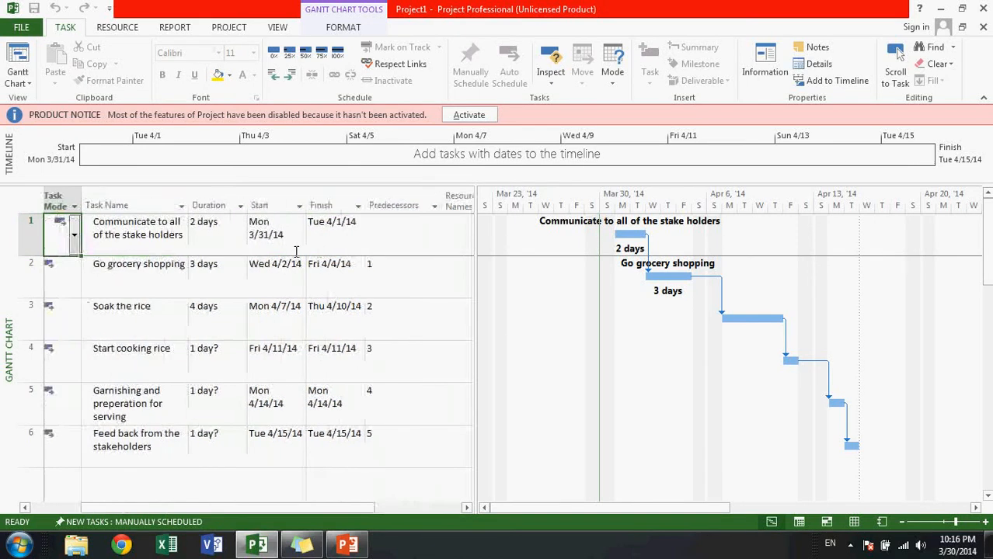
key("Right")
key("Right")
key("Right")
key("Right")
key("Right")
key("Right")
key("Home")
key("Down")
key("Down")
key("Down")
key("Down")
key("Down")
key("Down")
key("Up")
key("Up")
key("Up")
key("Up")
key("Up")
key("Up")
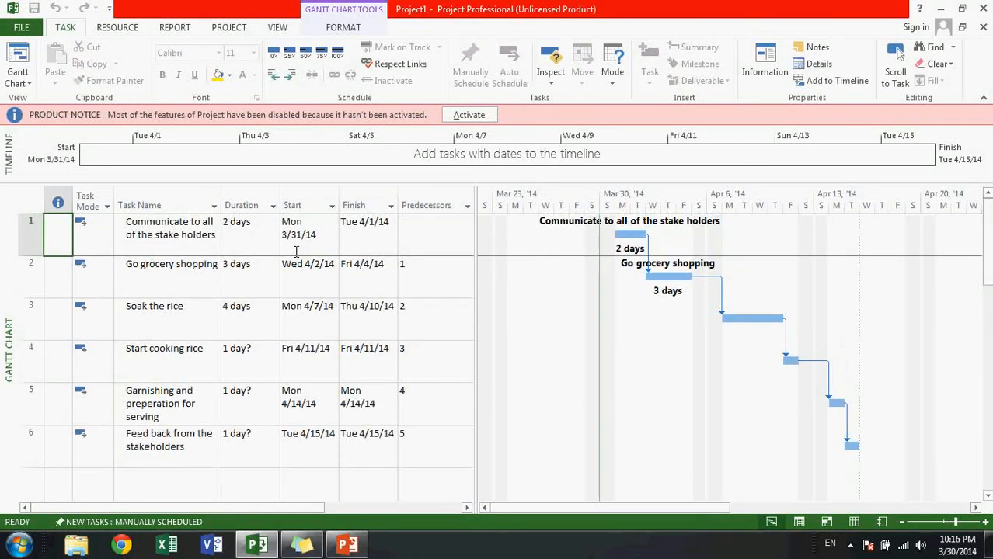